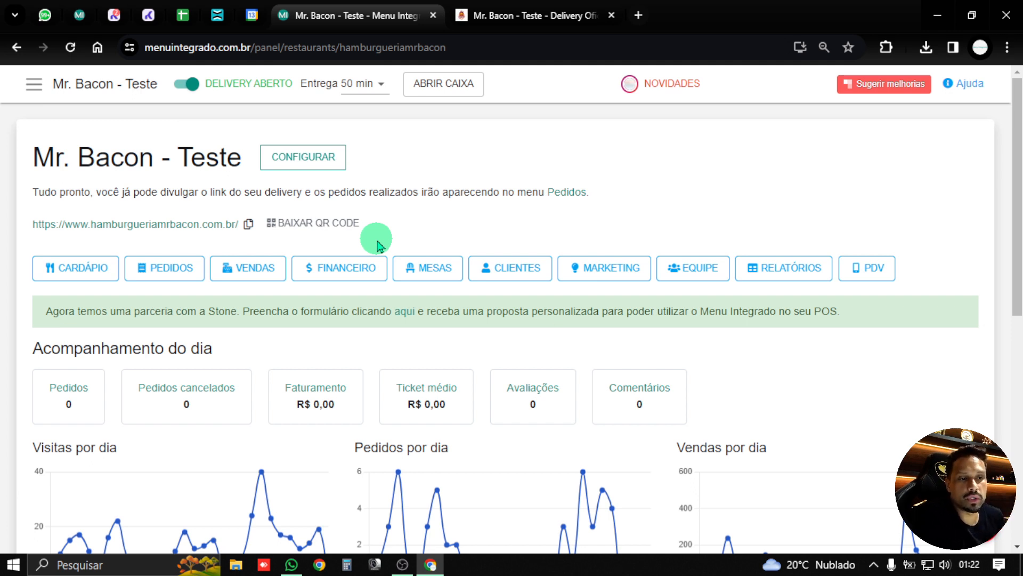
Step: Open the Financeiro section and review its list of accounting accounts (Contas Contábeis)
{"action": "left_click", "coordinate": [27, 84]}
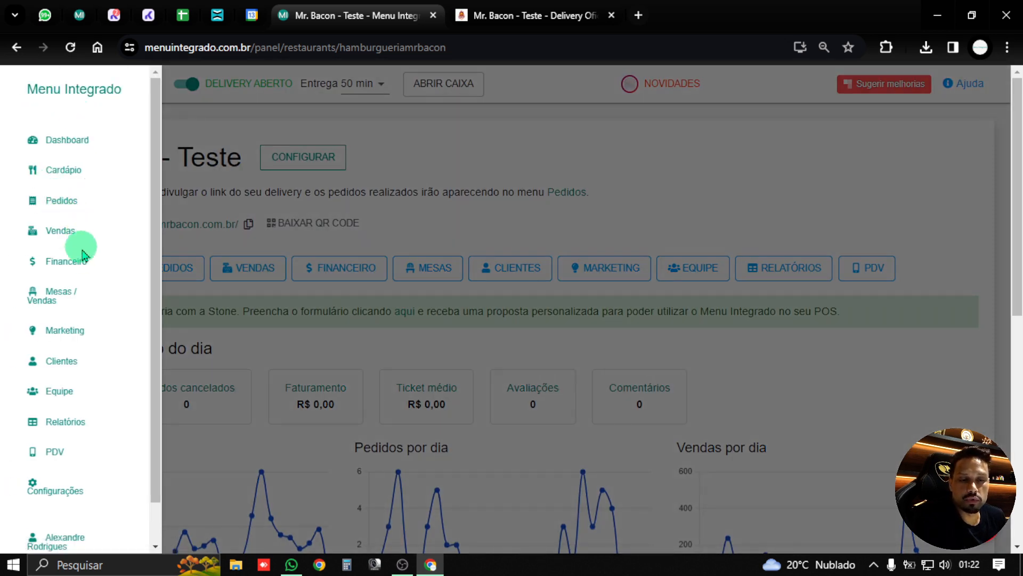
{"action": "left_click", "coordinate": [68, 265]}
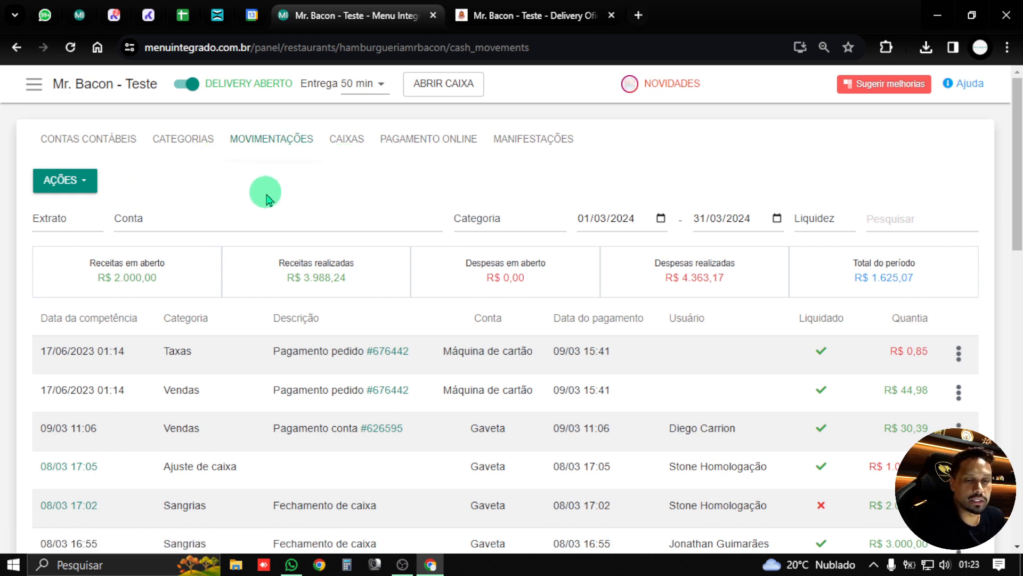
{"action": "left_click", "coordinate": [71, 140]}
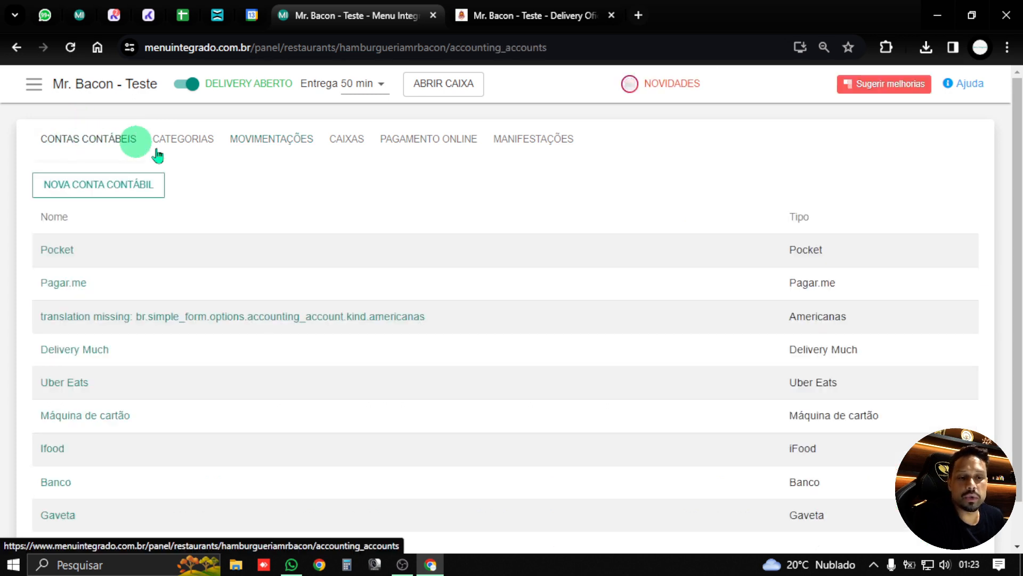
{"action": "scroll", "coordinate": [171, 167], "scroll_direction": "down", "scroll_amount": 1}
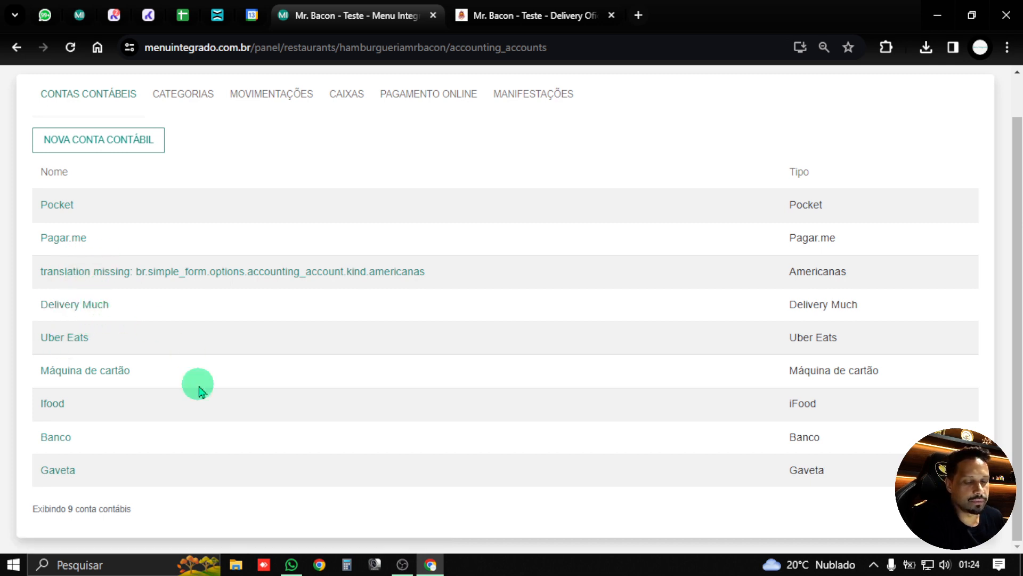
Step: Open the Gaveta accounting account, examine its type choices, name and payment options, and return to the account list
{"action": "left_click", "coordinate": [60, 469]}
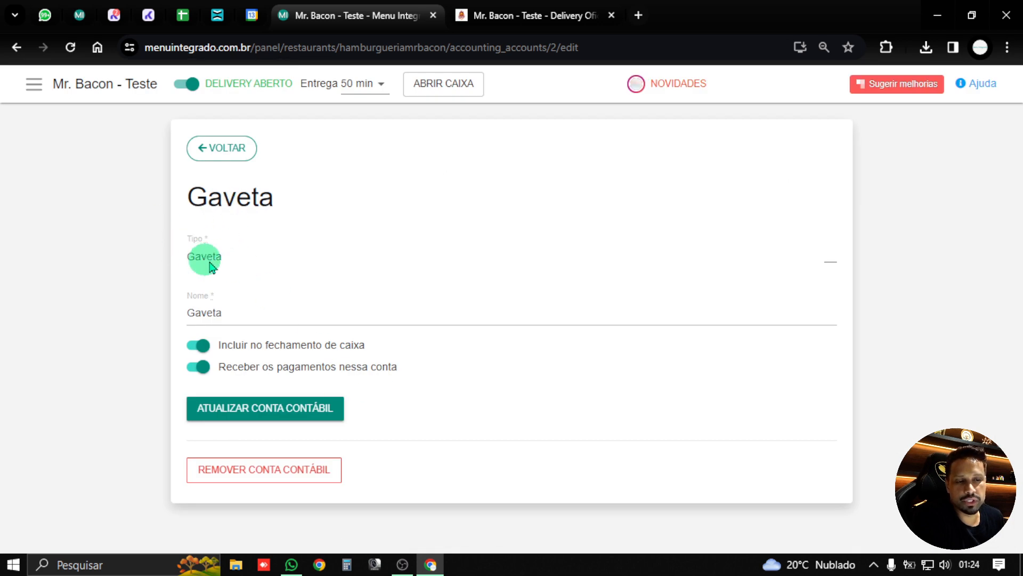
{"action": "left_click", "coordinate": [212, 267]}
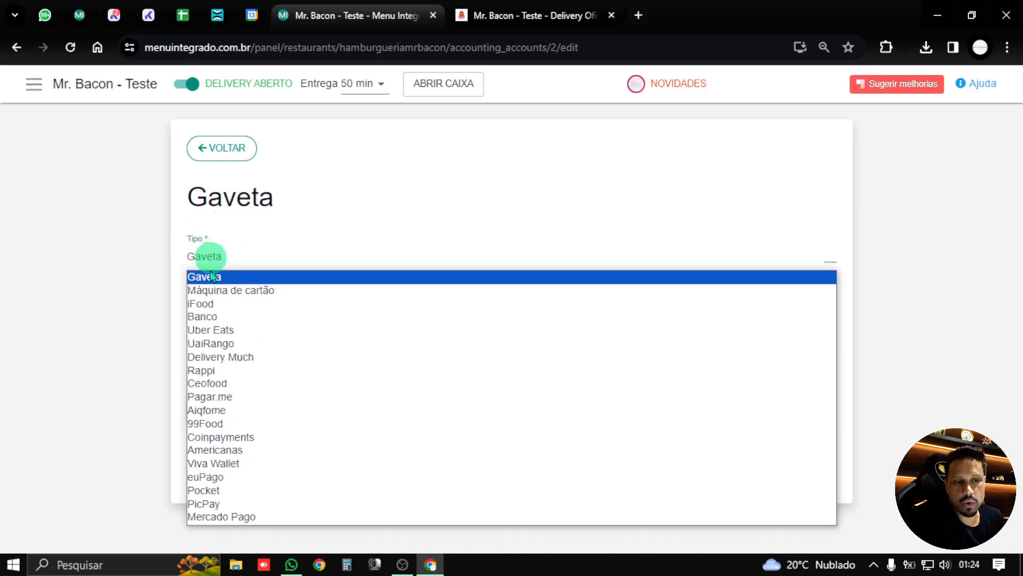
{"action": "left_click", "coordinate": [153, 258]}
{"action": "left_click_drag", "start_coordinate": [229, 320], "coordinate": [166, 317]}
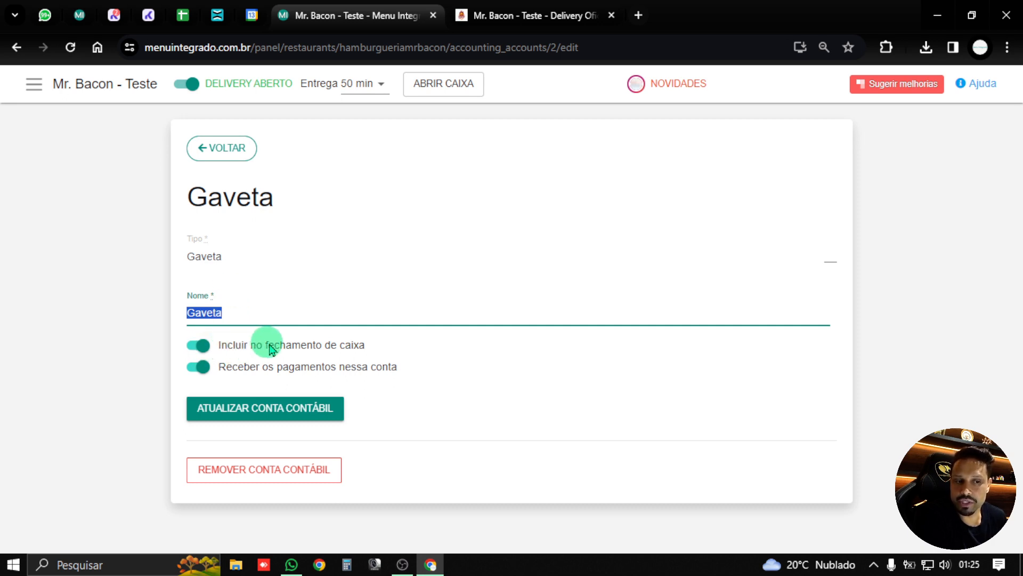
{"action": "left_click", "coordinate": [214, 374]}
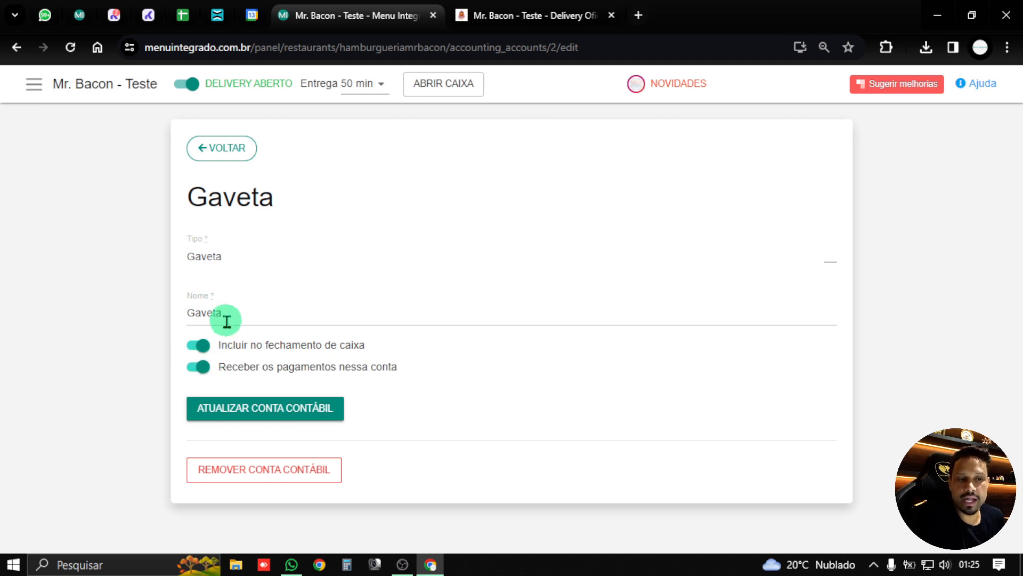
{"action": "left_click", "coordinate": [234, 141]}
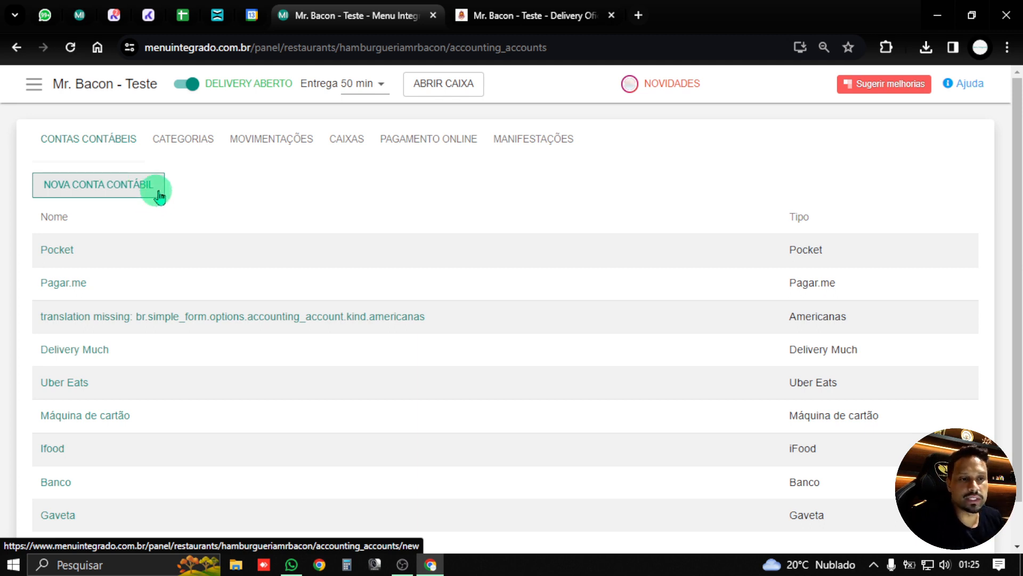
Step: Show the accounting categories and look through the whole list
{"action": "left_click", "coordinate": [170, 152]}
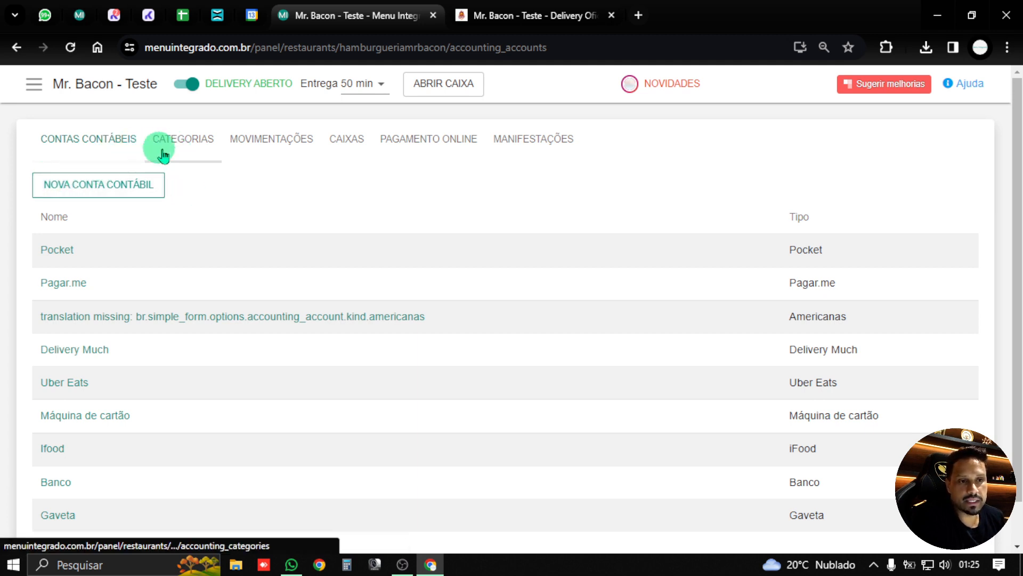
{"action": "left_click", "coordinate": [197, 146]}
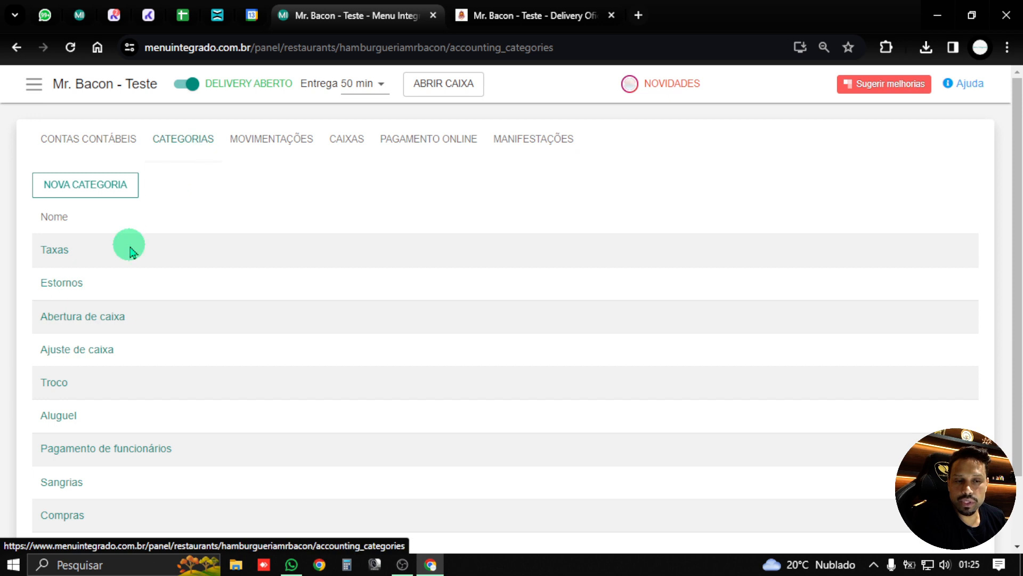
{"action": "scroll", "coordinate": [123, 261], "scroll_direction": "down", "scroll_amount": 1}
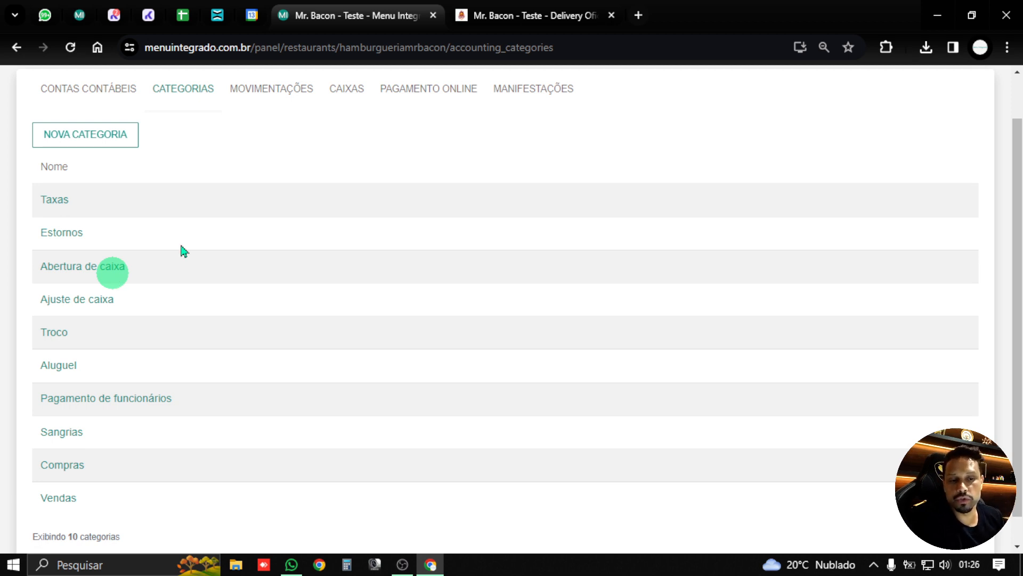
{"action": "scroll", "coordinate": [208, 269], "scroll_direction": "down", "scroll_amount": 1}
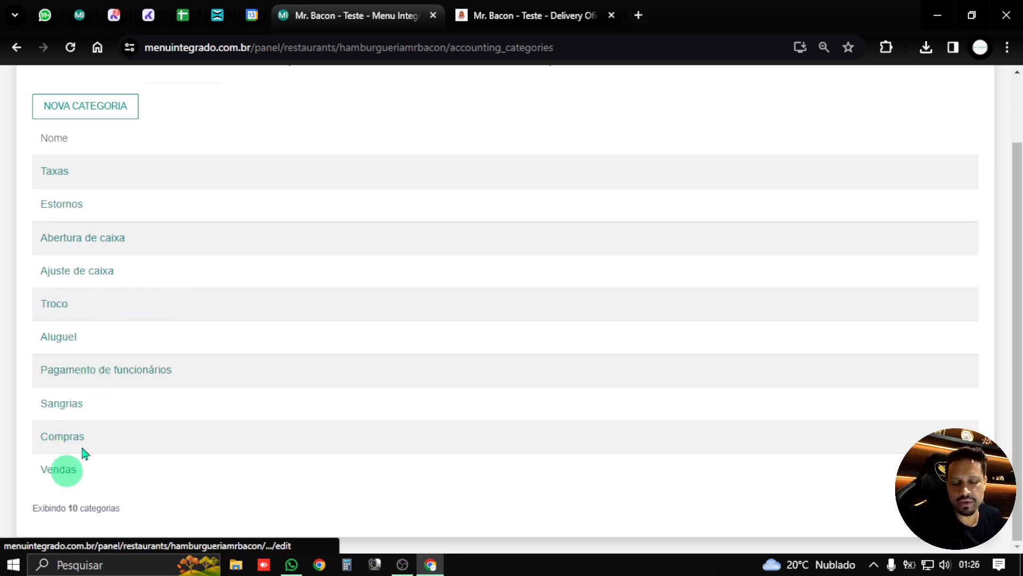
Step: Try enabling "Considerar como despesa" for the Sangrias category, switch it back off and return to the category list without updating
{"action": "left_click", "coordinate": [68, 409]}
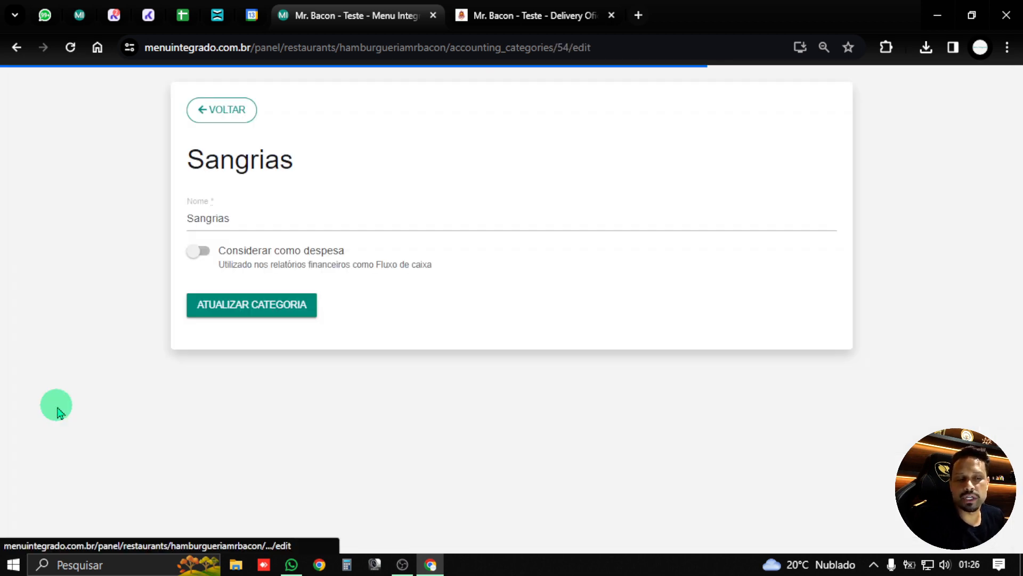
{"action": "left_click", "coordinate": [200, 250]}
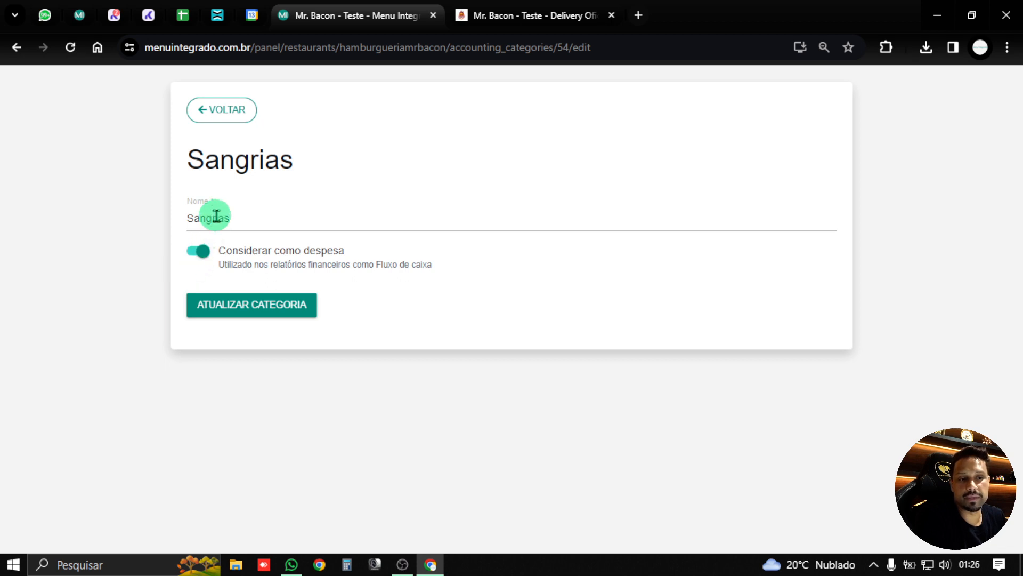
{"action": "left_click_drag", "start_coordinate": [240, 220], "coordinate": [178, 232]}
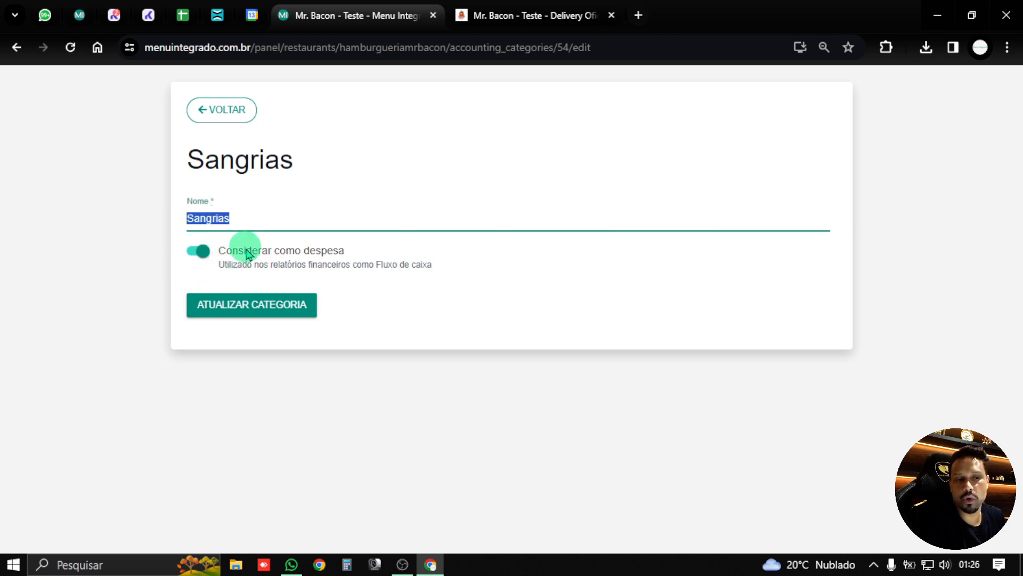
{"action": "left_click", "coordinate": [202, 251]}
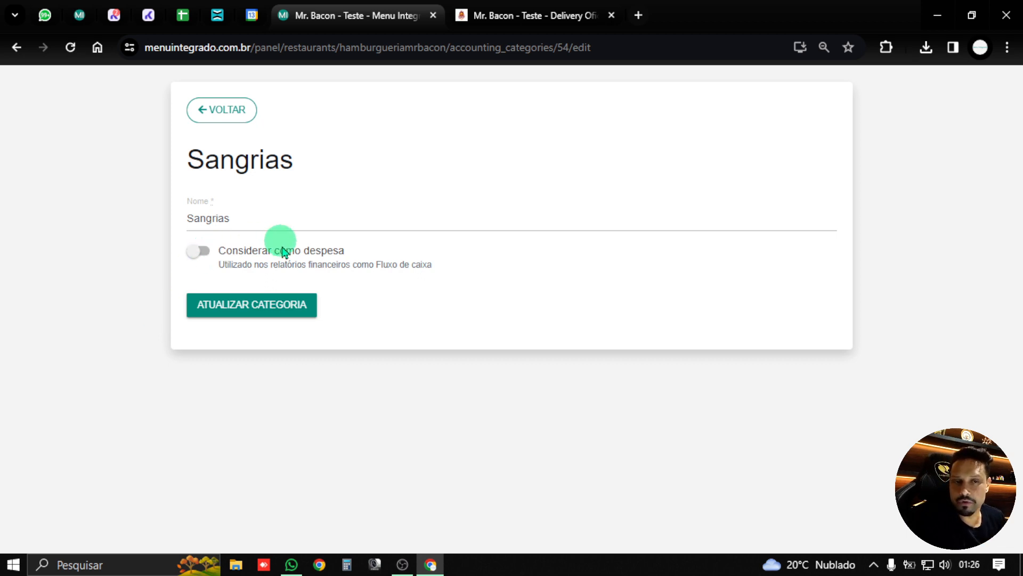
{"action": "left_click", "coordinate": [215, 261]}
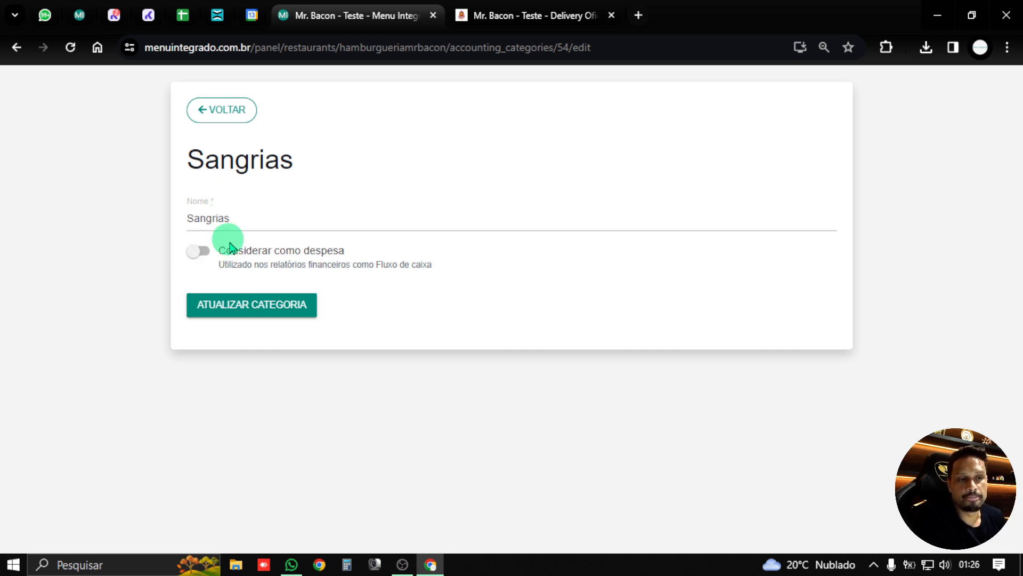
{"action": "left_click", "coordinate": [222, 113]}
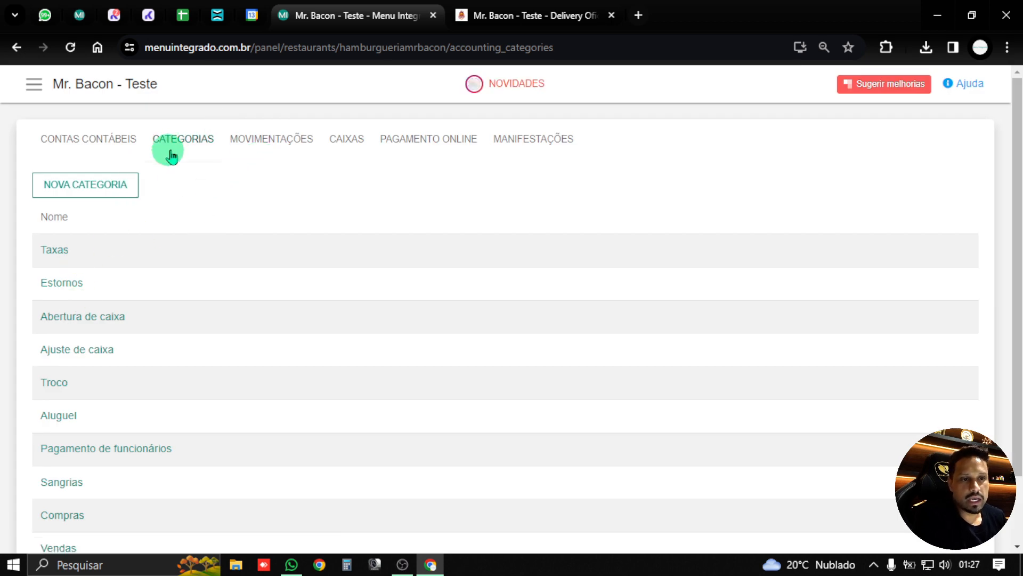
Step: Open the Movimentações list and review its entries and available filters
{"action": "left_click", "coordinate": [103, 136]}
{"action": "left_click", "coordinate": [178, 148]}
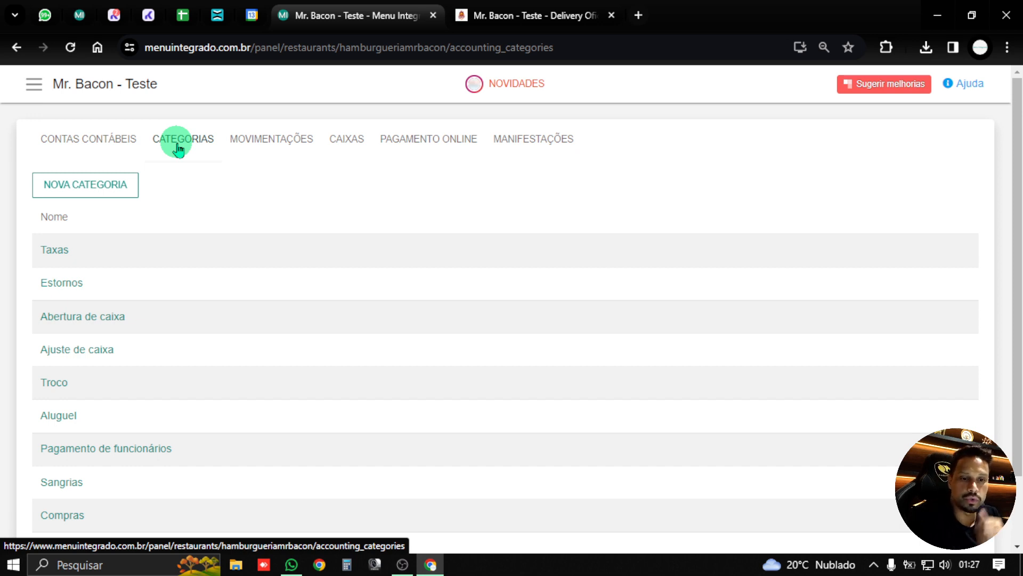
{"action": "left_click", "coordinate": [293, 144]}
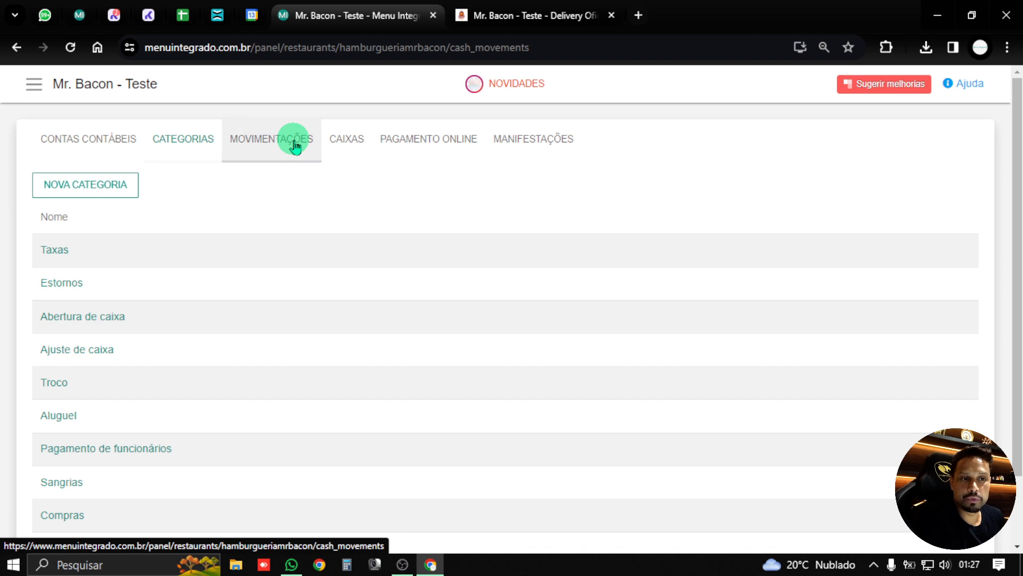
{"action": "scroll", "coordinate": [221, 300], "scroll_direction": "down", "scroll_amount": 2}
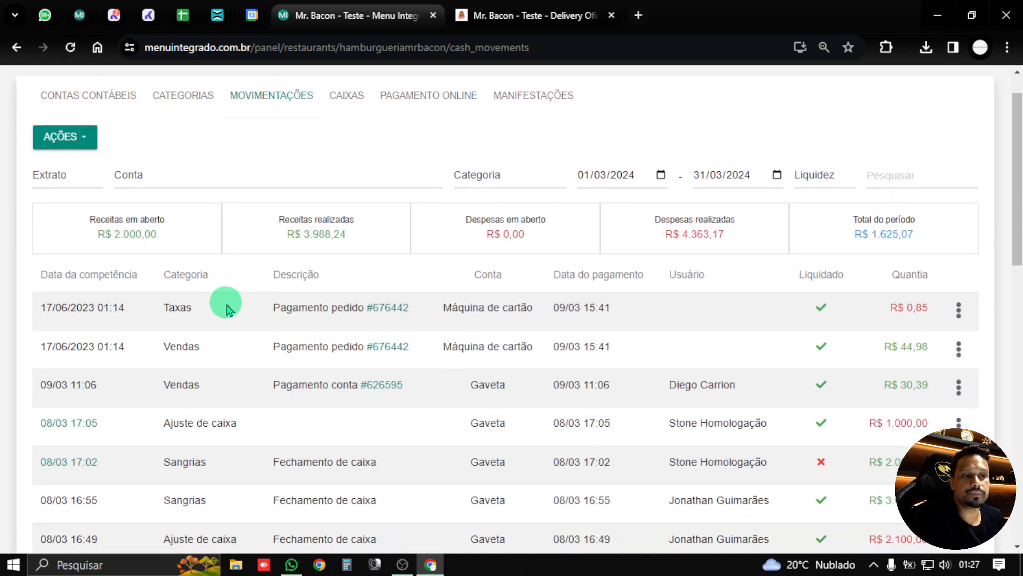
{"action": "scroll", "coordinate": [225, 306], "scroll_direction": "up", "scroll_amount": 1}
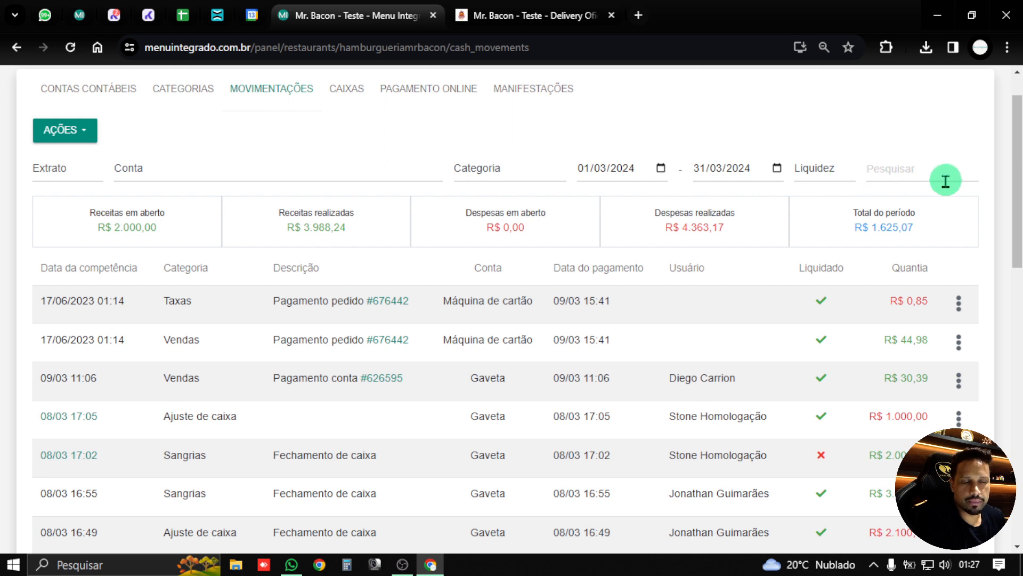
Step: Filter the movements by Contas a receber and by Contas a pagar, and restore the Extrato view
{"action": "left_click", "coordinate": [70, 180]}
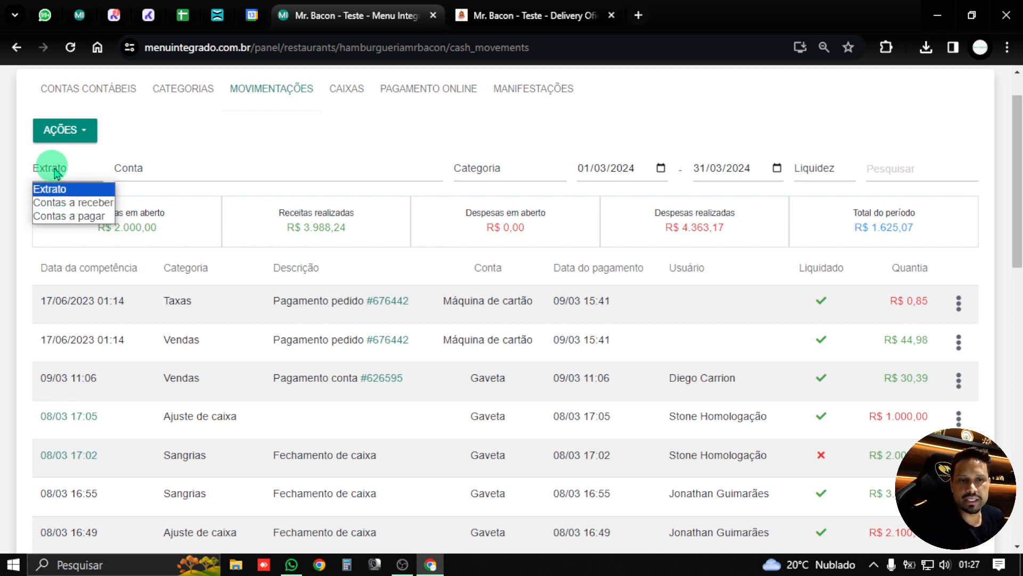
{"action": "left_click", "coordinate": [67, 190]}
{"action": "left_click", "coordinate": [74, 170]}
{"action": "left_click", "coordinate": [77, 189]}
{"action": "left_click", "coordinate": [73, 168]}
{"action": "left_click", "coordinate": [70, 202]}
{"action": "left_click", "coordinate": [71, 167]}
{"action": "left_click", "coordinate": [69, 215]}
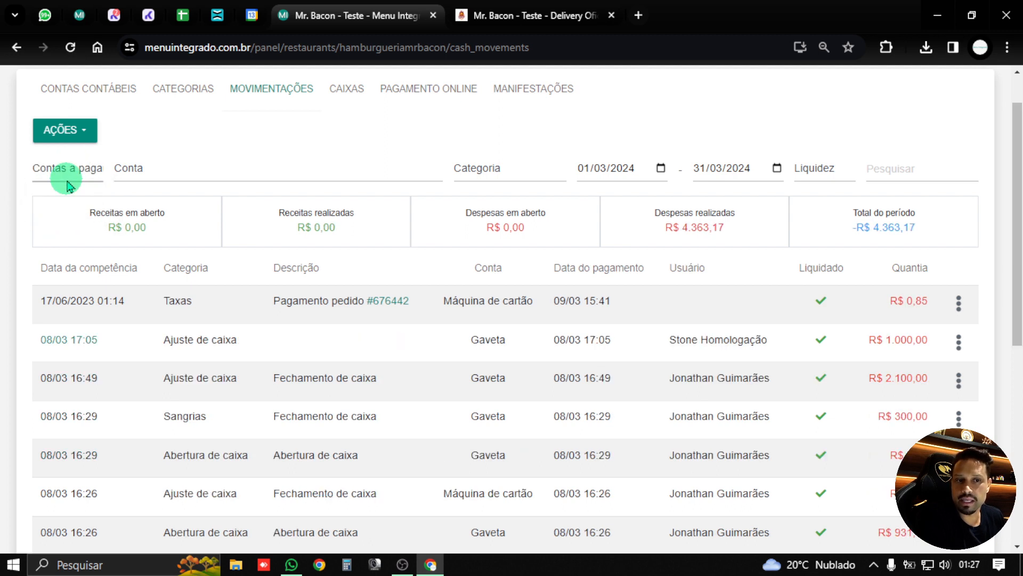
{"action": "left_click", "coordinate": [71, 178]}
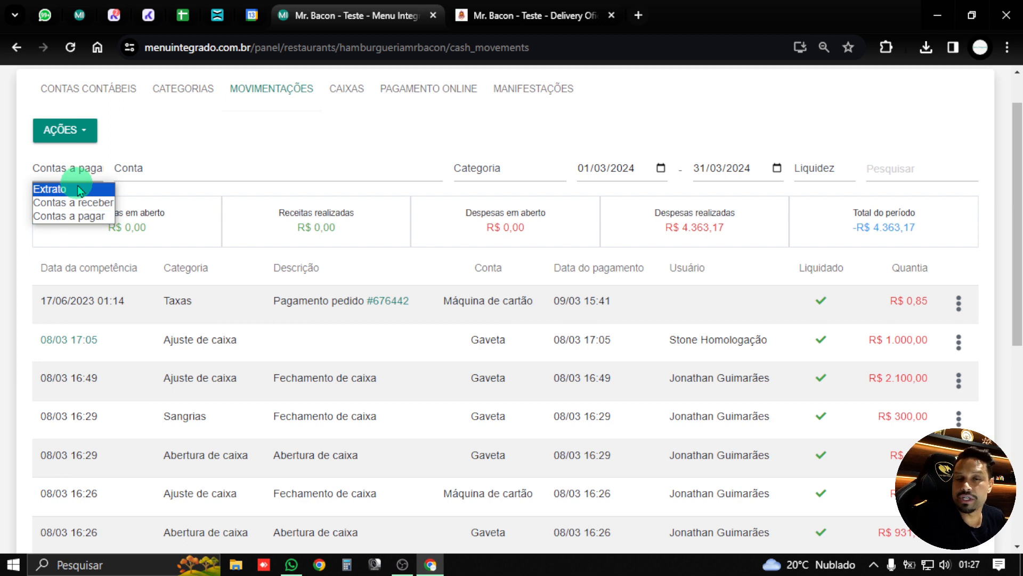
{"action": "left_click", "coordinate": [79, 190]}
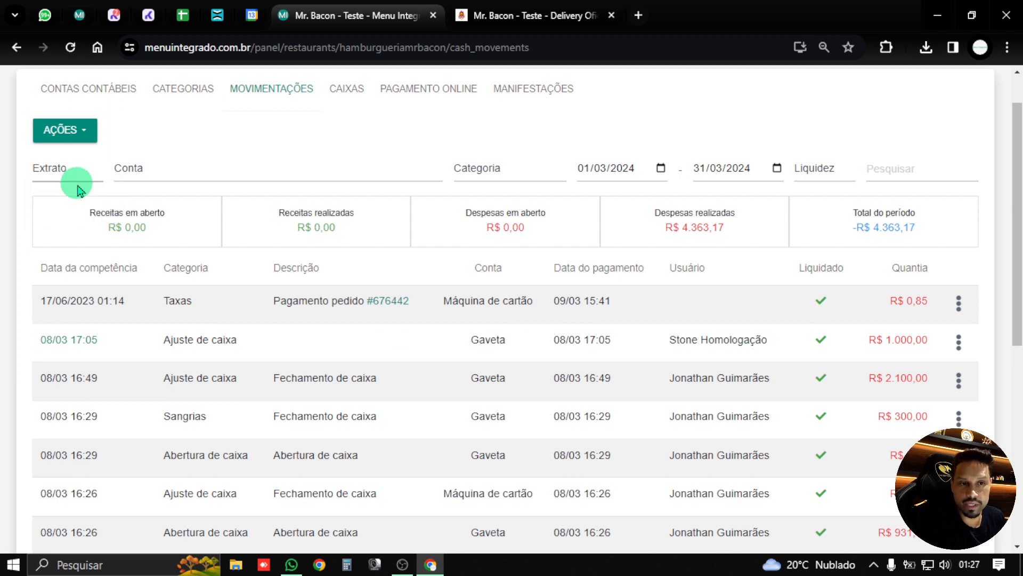
Step: Filter the movements by the Gaveta account and clear the account filter again
{"action": "left_click", "coordinate": [154, 169]}
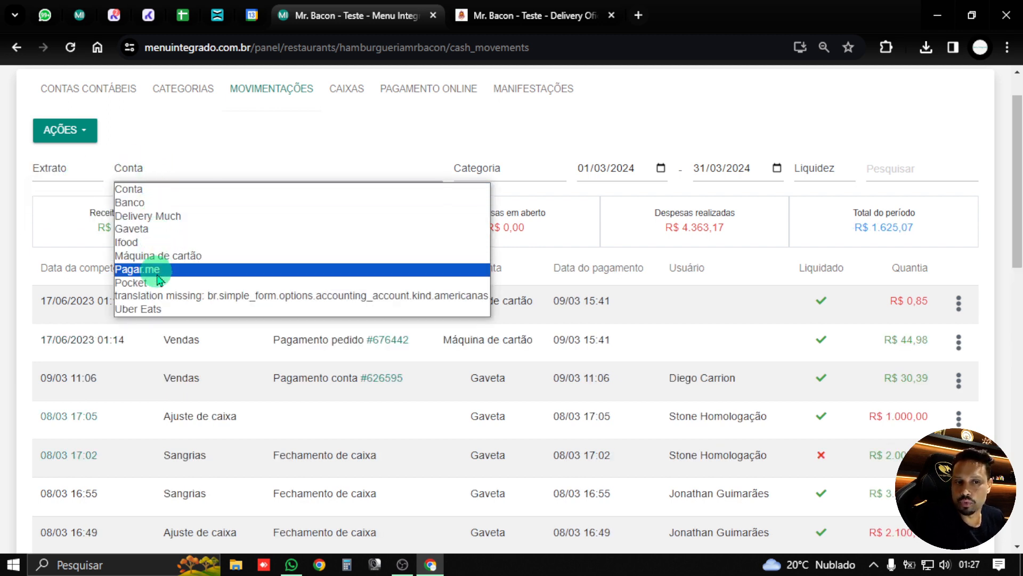
{"action": "left_click", "coordinate": [154, 229]}
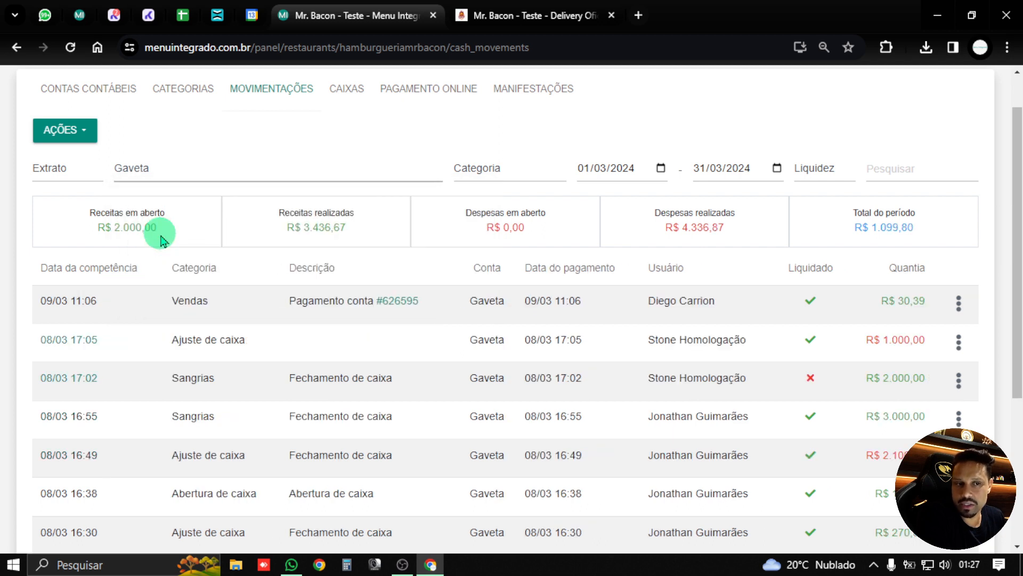
{"action": "left_click", "coordinate": [175, 173]}
{"action": "left_click", "coordinate": [180, 190]}
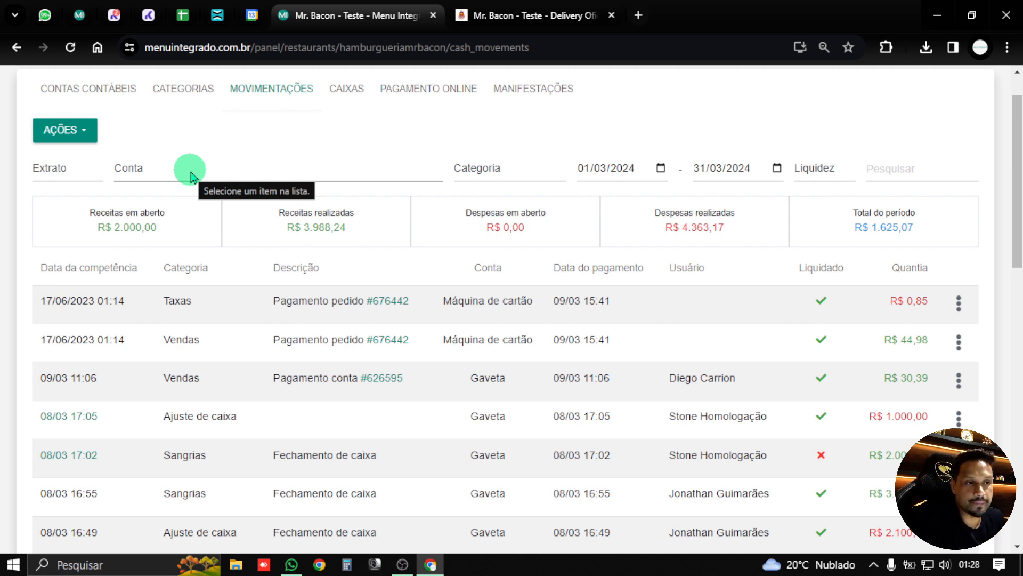
Step: Filter the movements by the categories Pagamento de funcionários and Taxas, and clear the category filter
{"action": "left_click", "coordinate": [528, 170]}
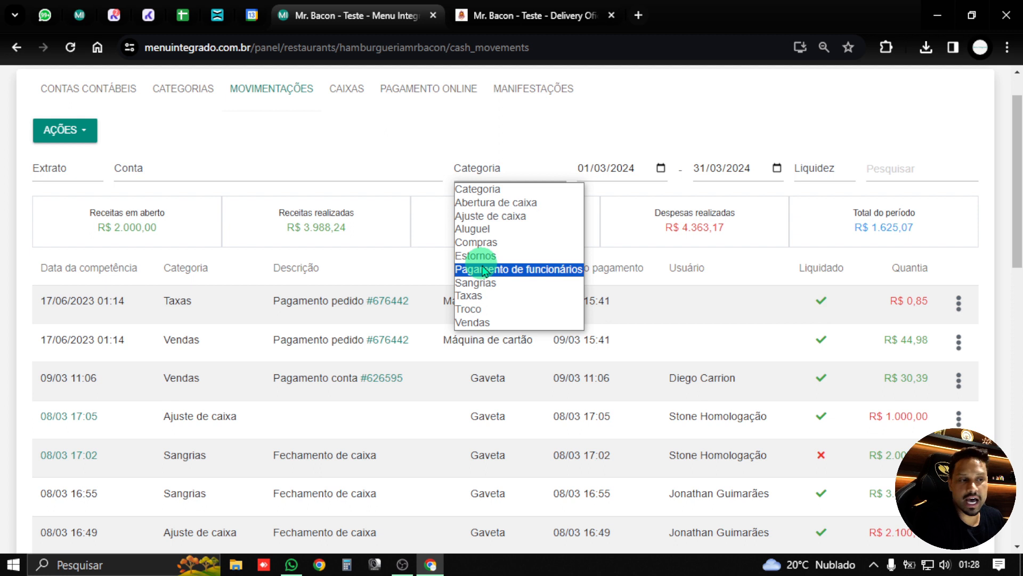
{"action": "left_click", "coordinate": [506, 266]}
{"action": "left_click", "coordinate": [515, 172]}
{"action": "left_click", "coordinate": [515, 297]}
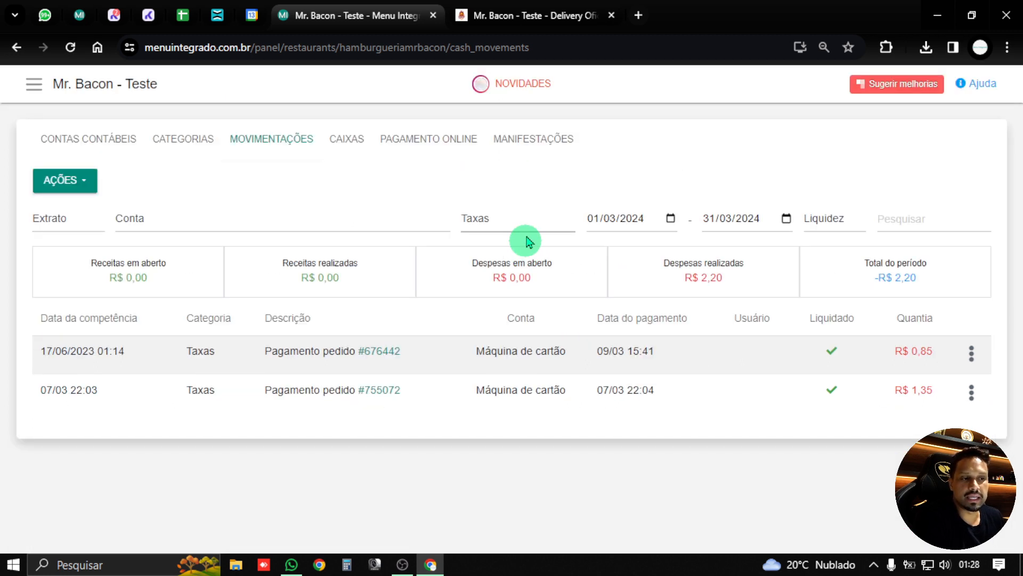
{"action": "left_click", "coordinate": [496, 218]}
{"action": "left_click", "coordinate": [504, 240]}
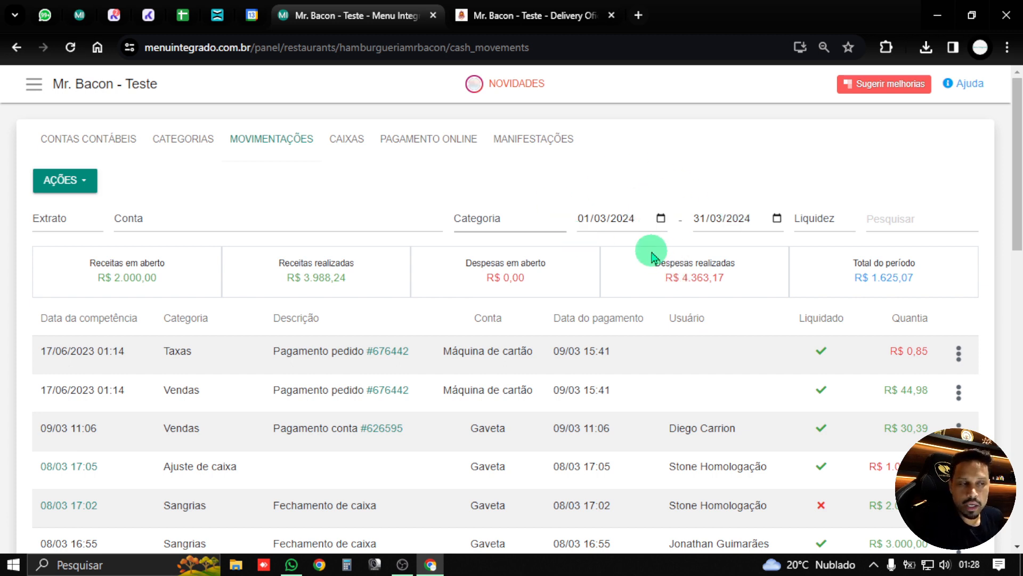
Step: Filter the movements by the Liquidados status, reset the Liquidez filter, and apply Liquidados again
{"action": "left_click", "coordinate": [837, 224]}
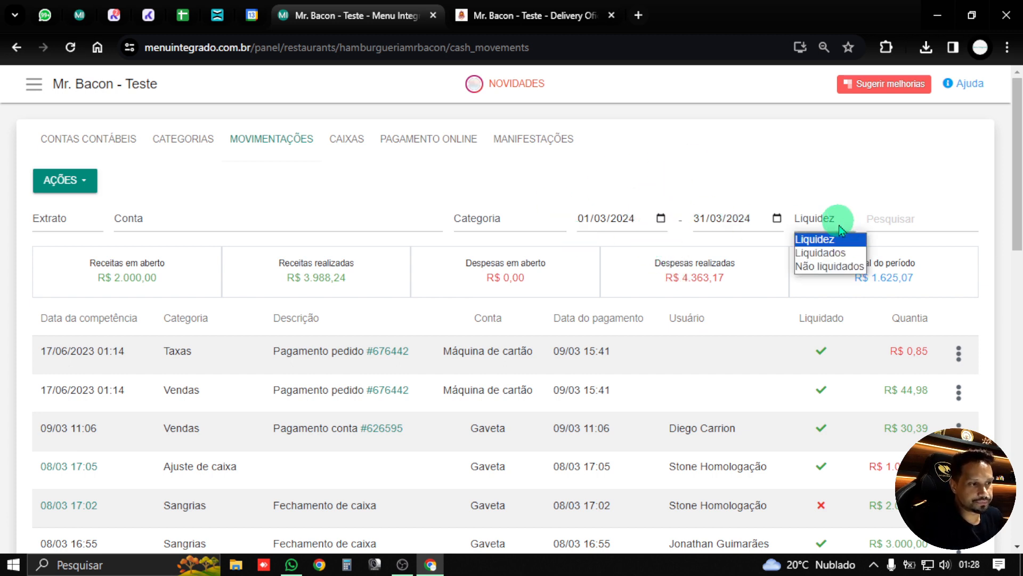
{"action": "left_click", "coordinate": [835, 254]}
{"action": "left_click", "coordinate": [833, 216]}
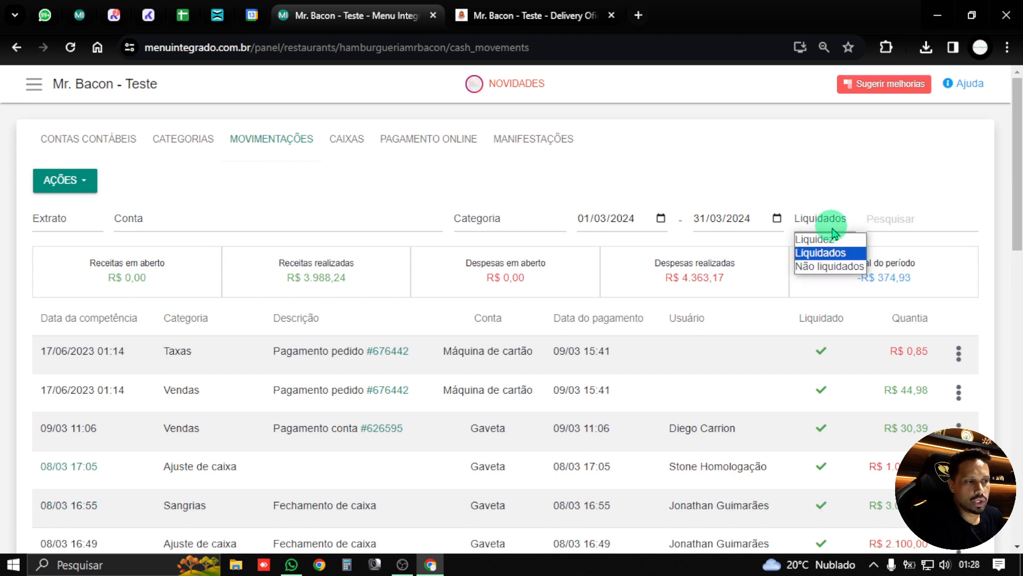
{"action": "left_click", "coordinate": [834, 240]}
{"action": "left_click", "coordinate": [832, 227]}
{"action": "left_click", "coordinate": [830, 252]}
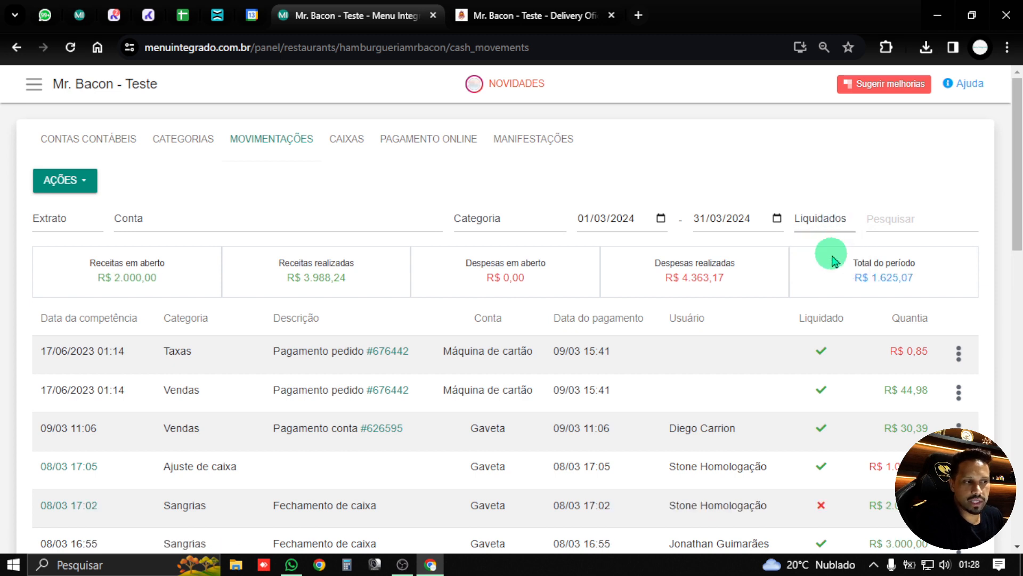
Step: Filter the movements by Não liquidados and restore the unfiltered Liquidez option
{"action": "left_click", "coordinate": [837, 224]}
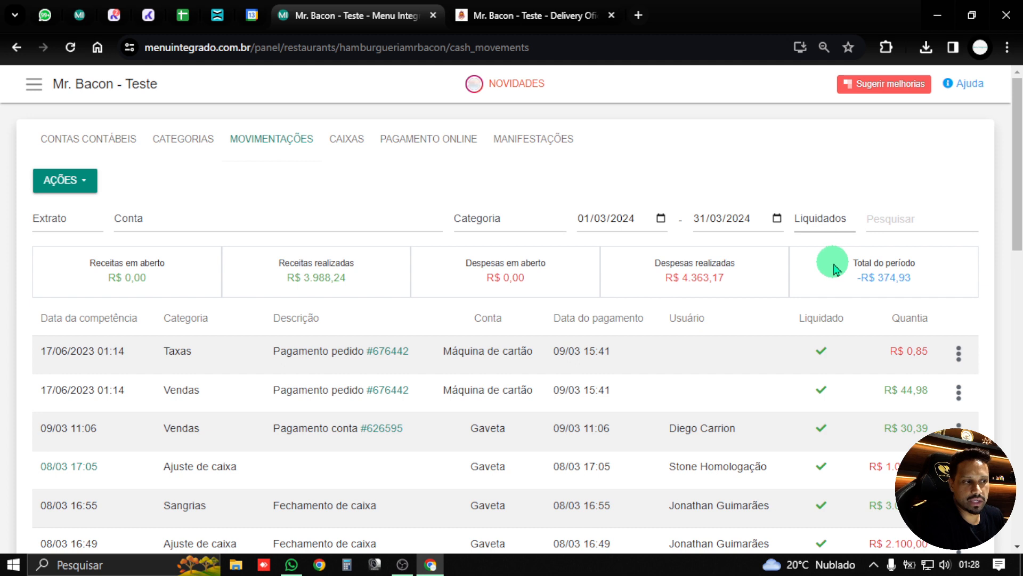
{"action": "left_click", "coordinate": [825, 218]}
{"action": "left_click", "coordinate": [825, 264]}
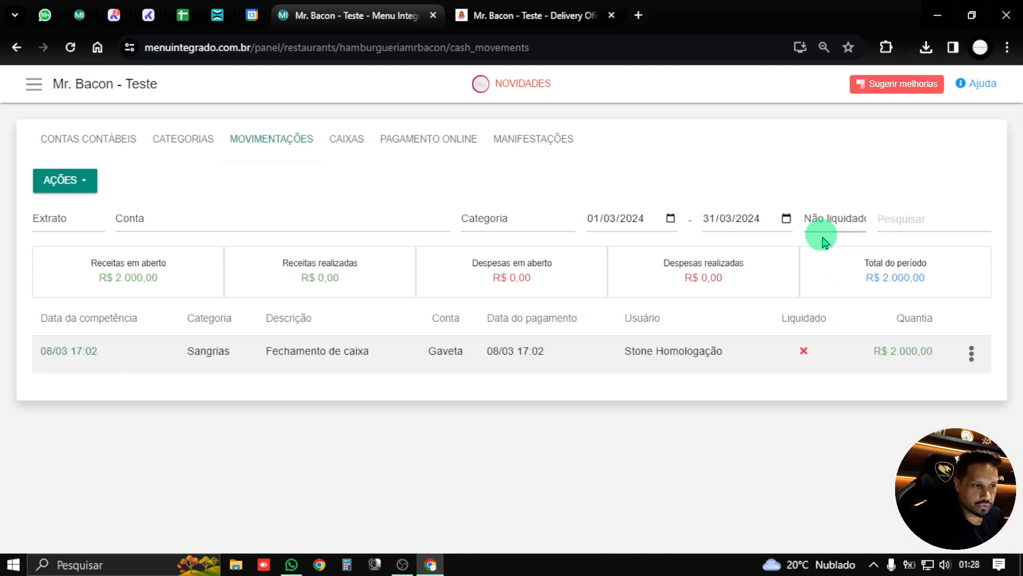
{"action": "left_click", "coordinate": [823, 224]}
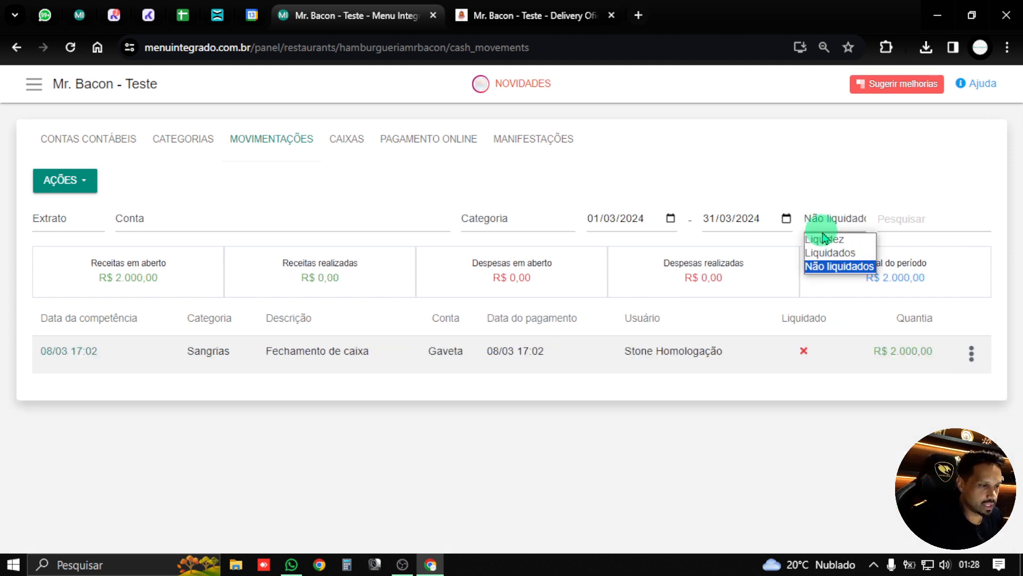
{"action": "left_click", "coordinate": [904, 234]}
{"action": "left_click", "coordinate": [838, 218]}
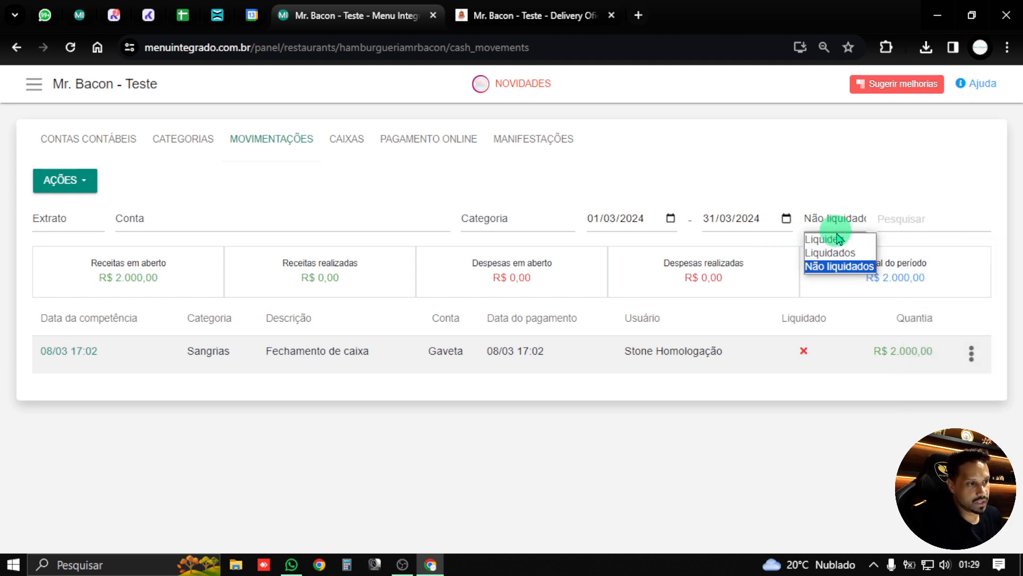
{"action": "left_click", "coordinate": [836, 238]}
Step: Examine the movements search field and the period's summary of open and realized income, expenses and total
{"action": "left_click", "coordinate": [910, 218]}
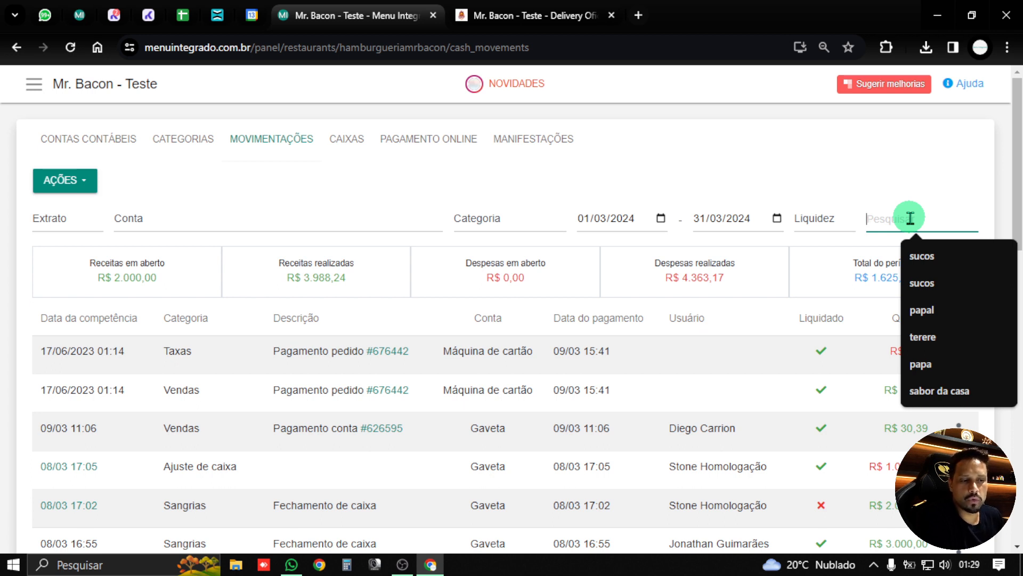
{"action": "scroll", "coordinate": [790, 267], "scroll_direction": "down", "scroll_amount": 2}
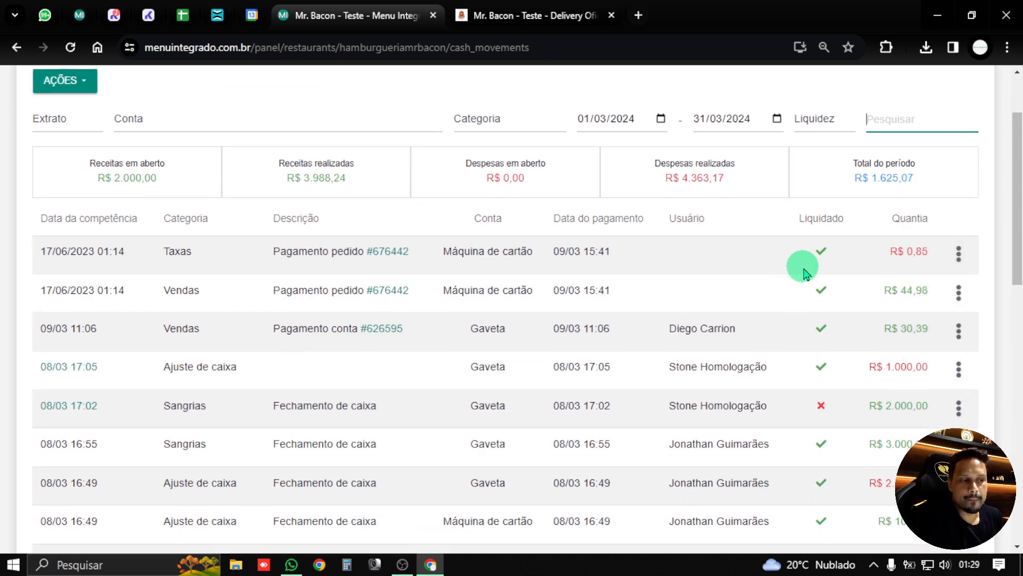
{"action": "scroll", "coordinate": [613, 289], "scroll_direction": "up", "scroll_amount": 2}
{"action": "scroll", "coordinate": [464, 291], "scroll_direction": "down", "scroll_amount": 2}
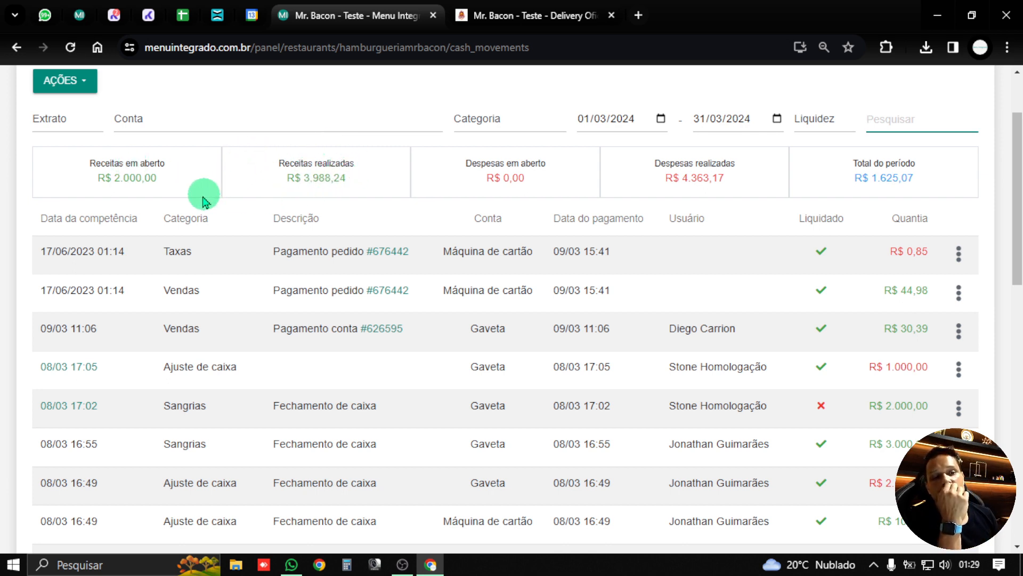
{"action": "left_click_drag", "start_coordinate": [206, 194], "coordinate": [61, 197]}
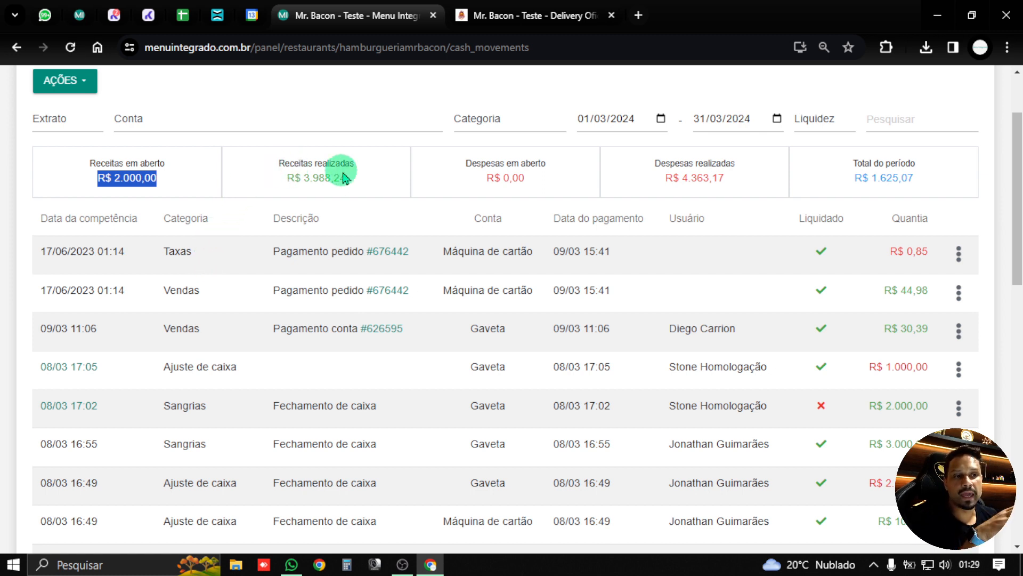
{"action": "left_click_drag", "start_coordinate": [347, 178], "coordinate": [287, 178]}
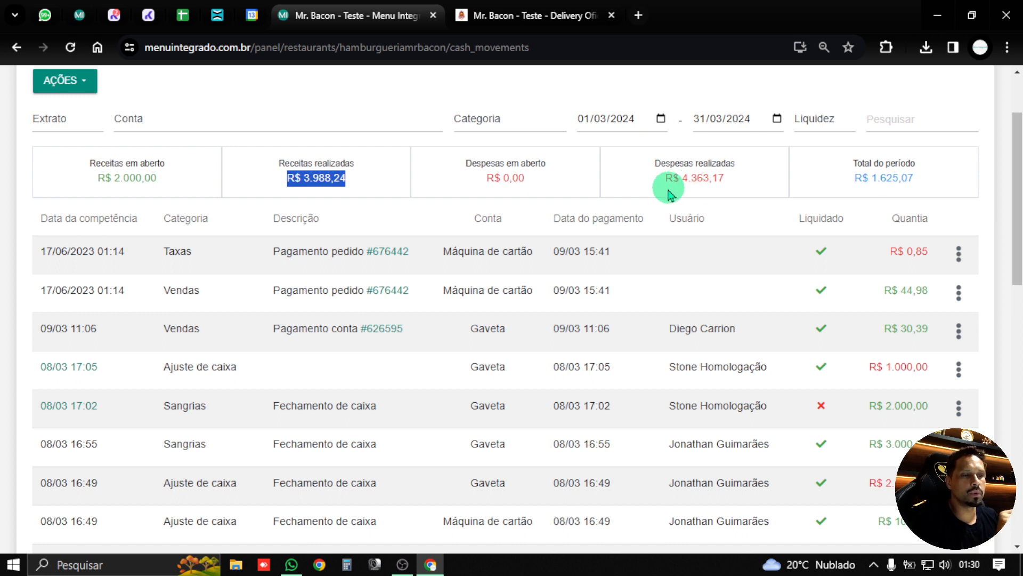
{"action": "left_click", "coordinate": [155, 176]}
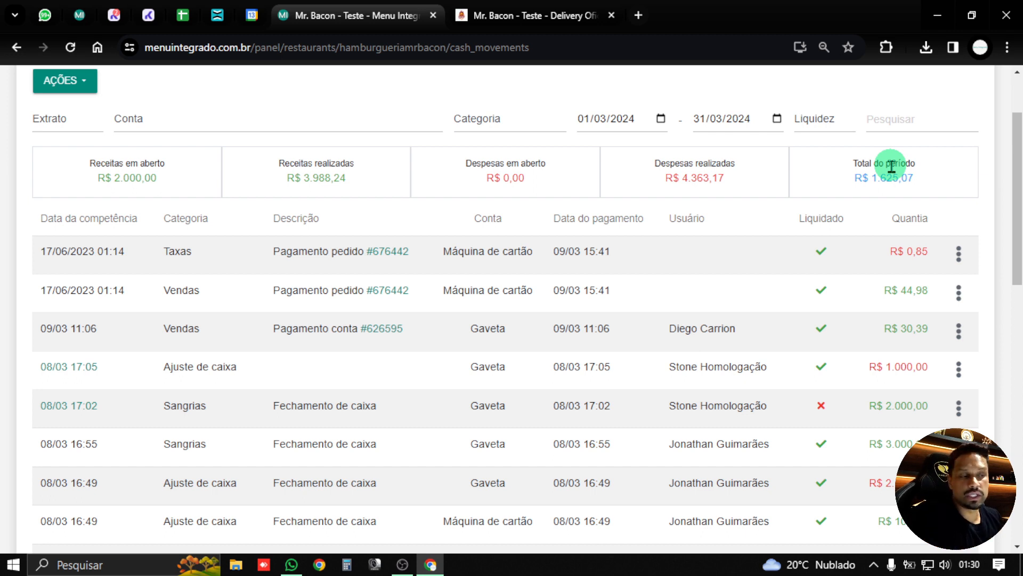
Step: Review the list of movements, examining the category, description and account of the 17/06/2023 Vendas entry
{"action": "scroll", "coordinate": [783, 264], "scroll_direction": "up", "scroll_amount": 2}
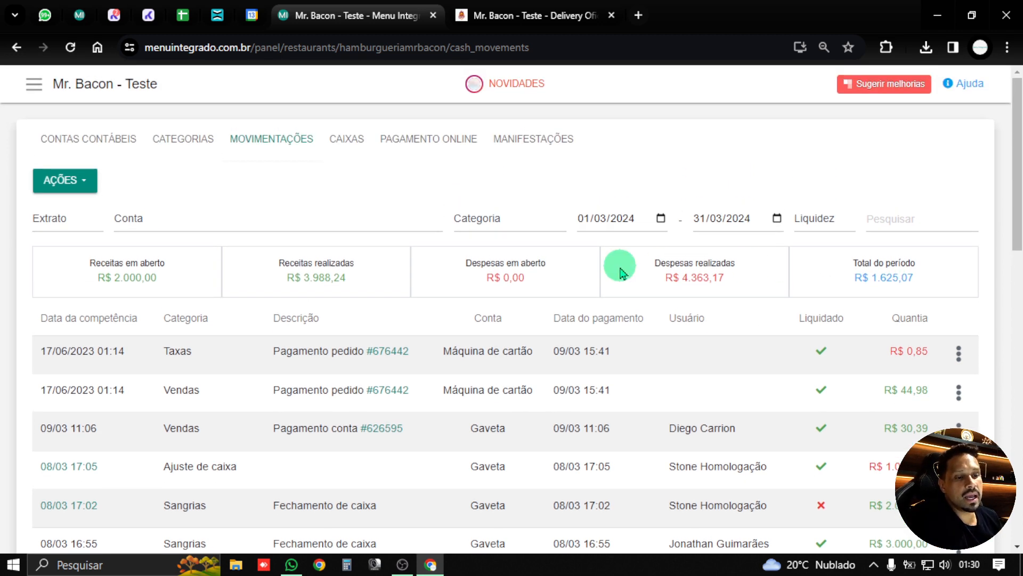
{"action": "scroll", "coordinate": [456, 248], "scroll_direction": "down", "scroll_amount": 15}
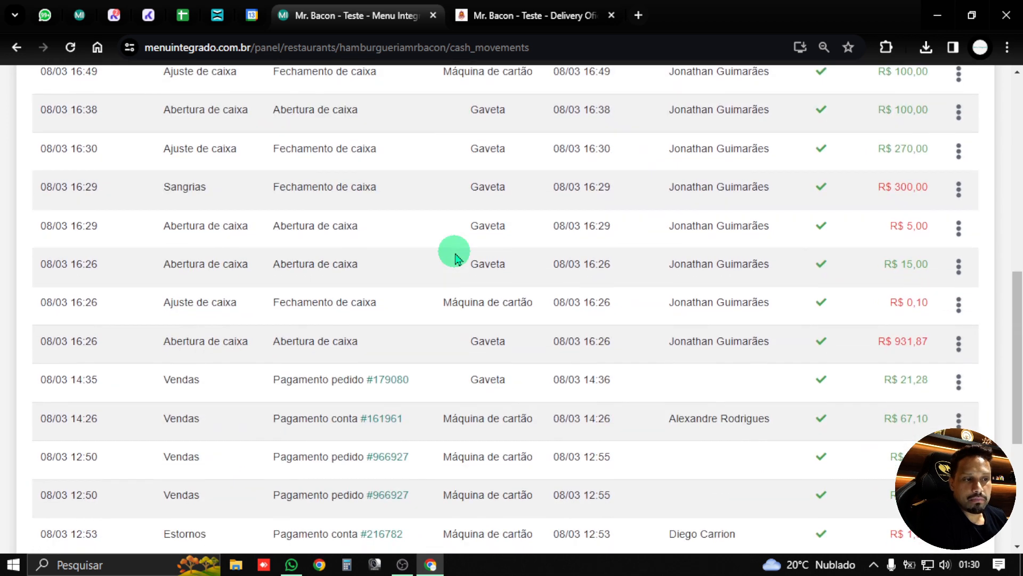
{"action": "scroll", "coordinate": [334, 337], "scroll_direction": "up", "scroll_amount": 8}
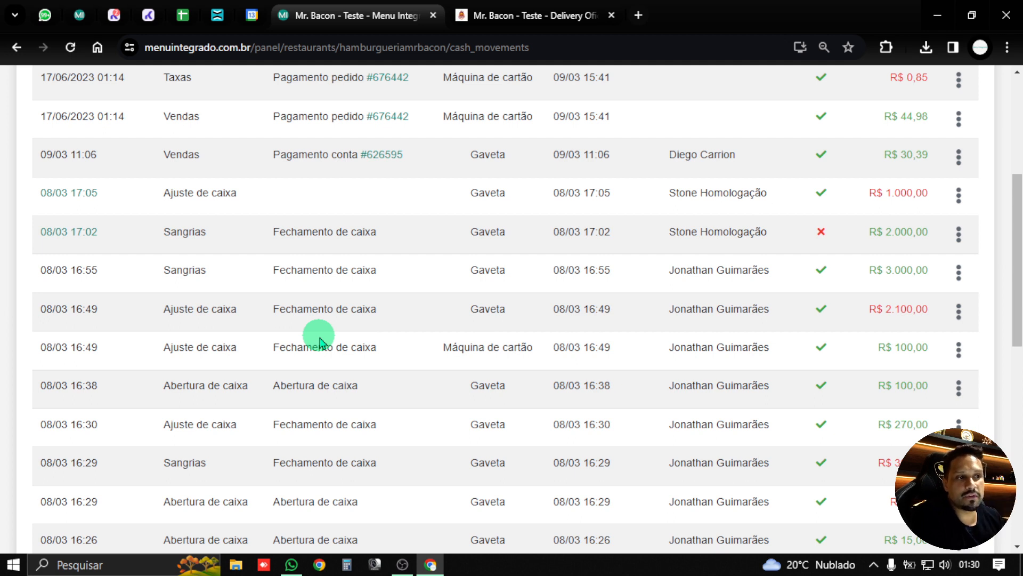
{"action": "scroll", "coordinate": [319, 341], "scroll_direction": "up", "scroll_amount": 3}
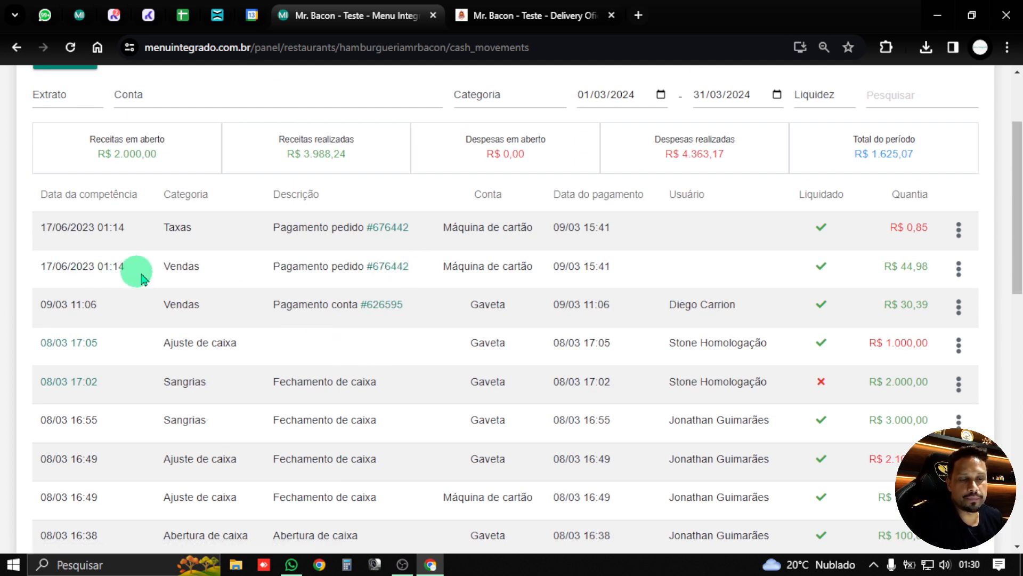
{"action": "left_click_drag", "start_coordinate": [210, 269], "coordinate": [151, 267]}
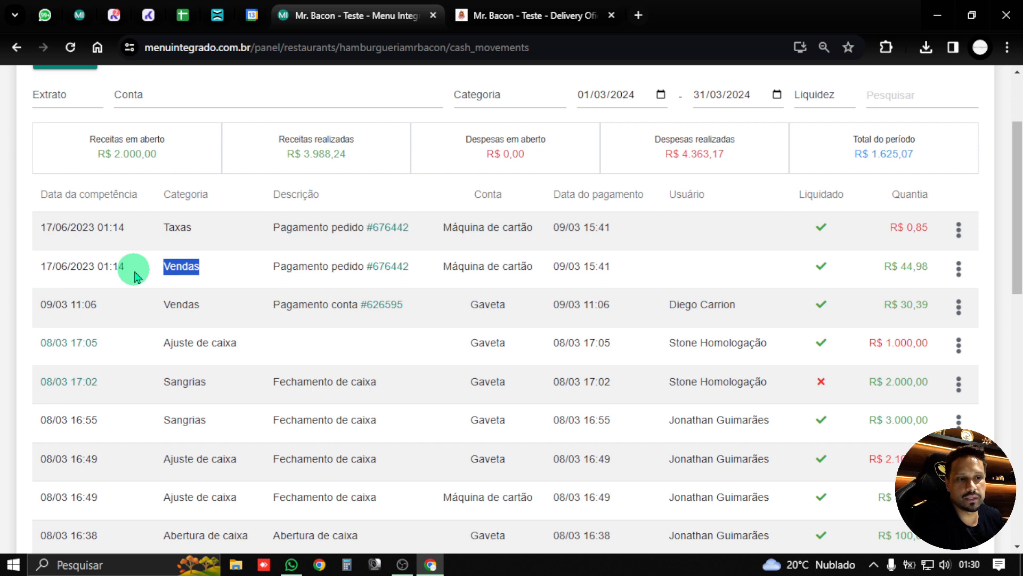
{"action": "left_click_drag", "start_coordinate": [414, 267], "coordinate": [281, 263]}
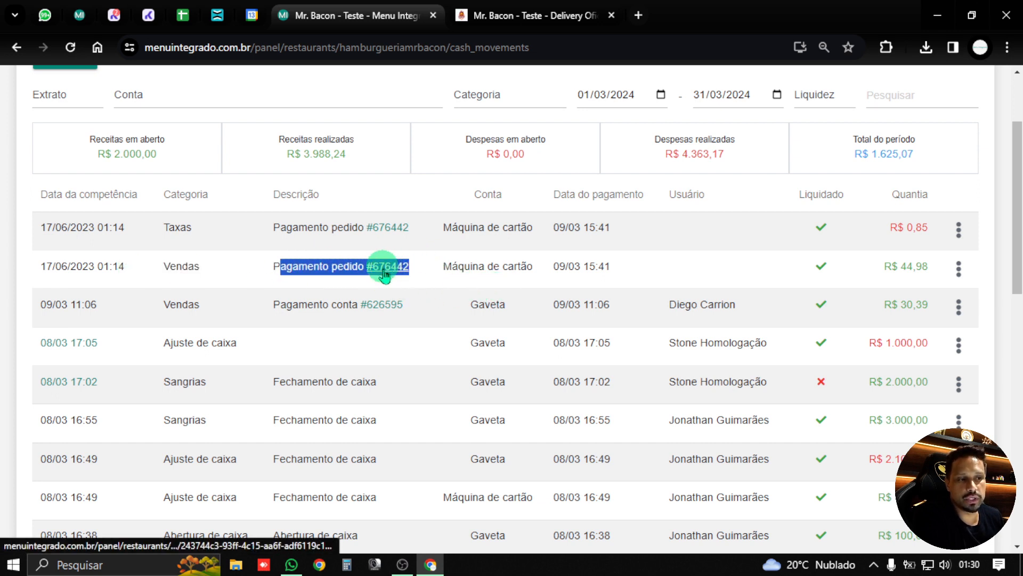
{"action": "left_click", "coordinate": [469, 264]}
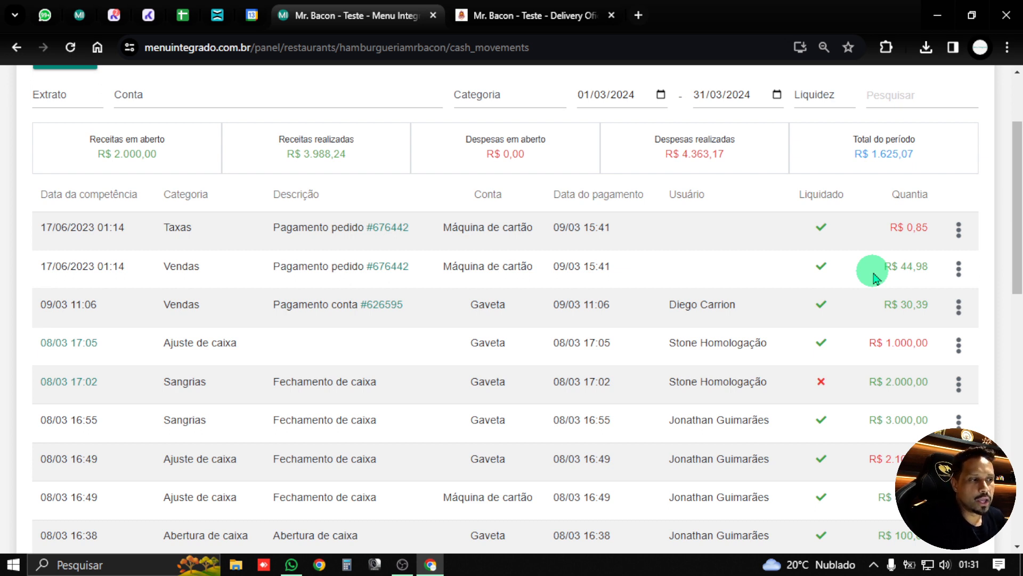
Step: Examine the Taxas entry and view the actions available for it and for the 08/03 17:05 Ajuste de caixa entry
{"action": "left_click_drag", "start_coordinate": [410, 227], "coordinate": [345, 227]}
{"action": "left_click_drag", "start_coordinate": [238, 230], "coordinate": [137, 228]}
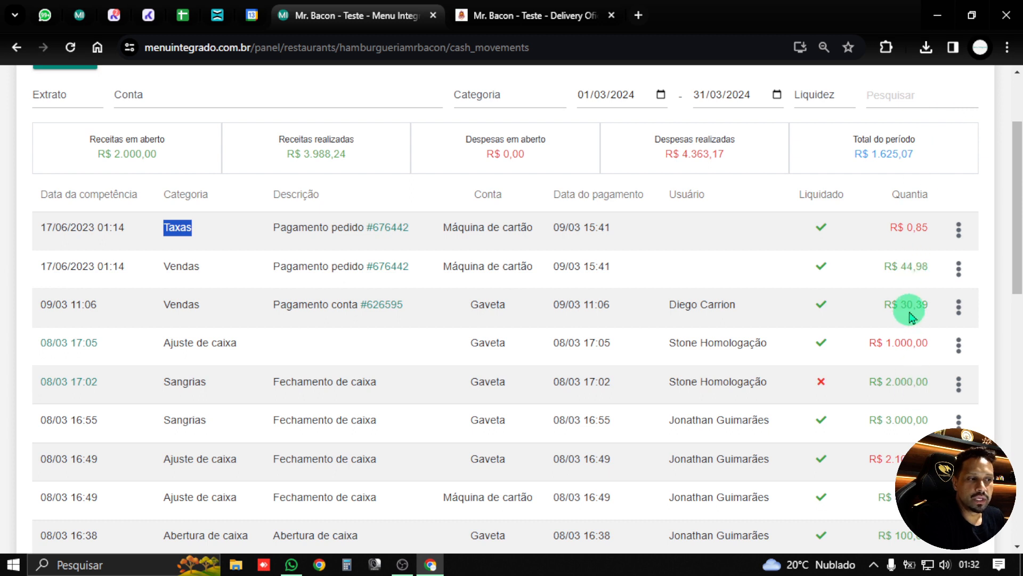
{"action": "left_click", "coordinate": [958, 230]}
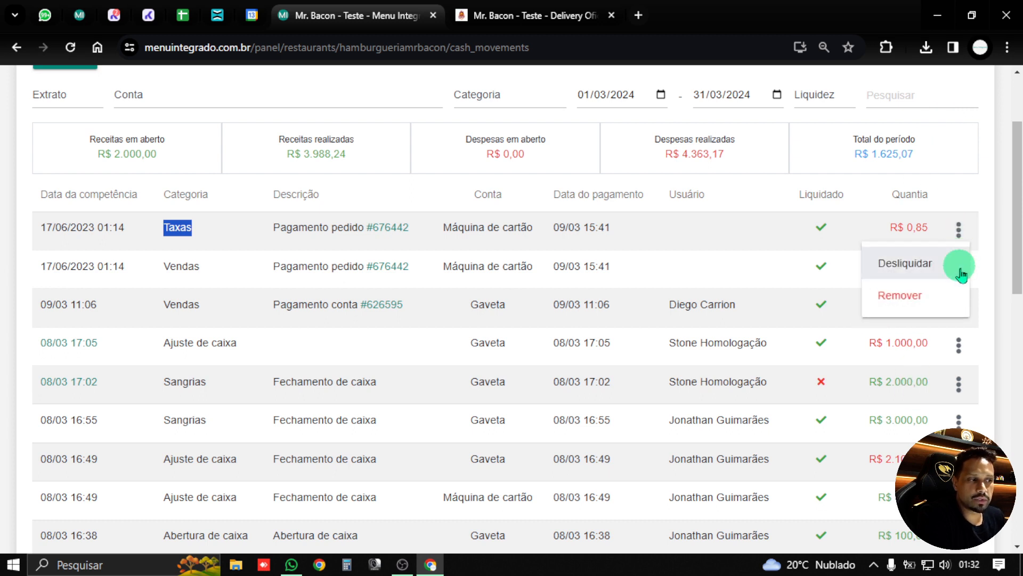
{"action": "left_click", "coordinate": [959, 345]}
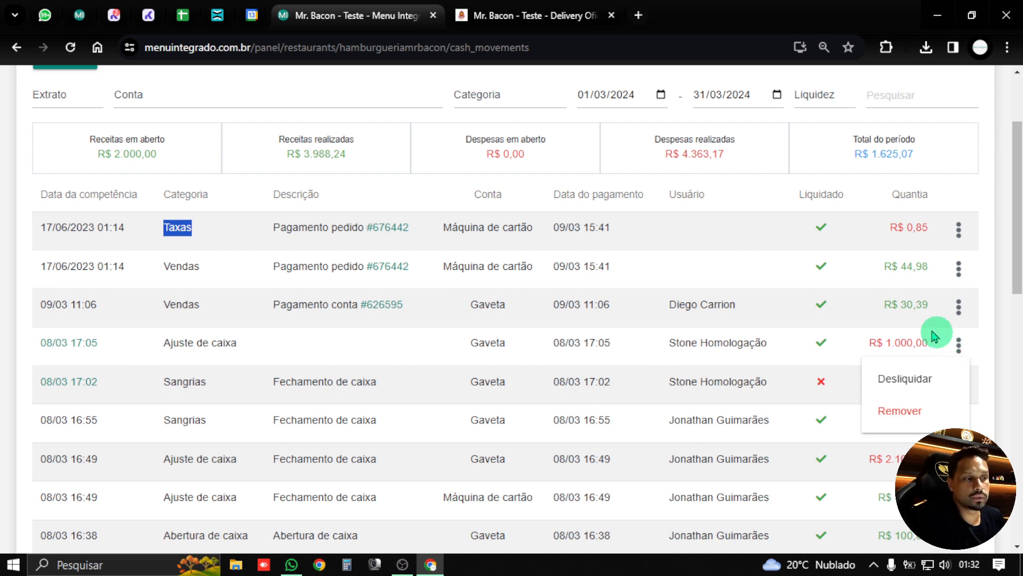
Step: Start a new cash movement, compare the Entrada and Saída types, and set the type to Saída
{"action": "scroll", "coordinate": [423, 248], "scroll_direction": "up", "scroll_amount": 2}
{"action": "left_click", "coordinate": [70, 184]}
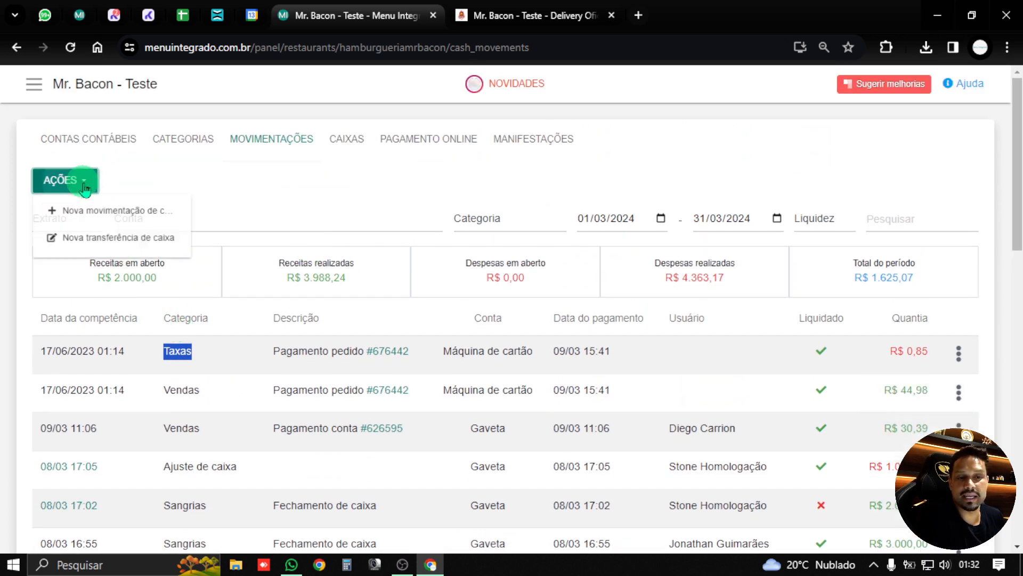
{"action": "left_click", "coordinate": [102, 219]}
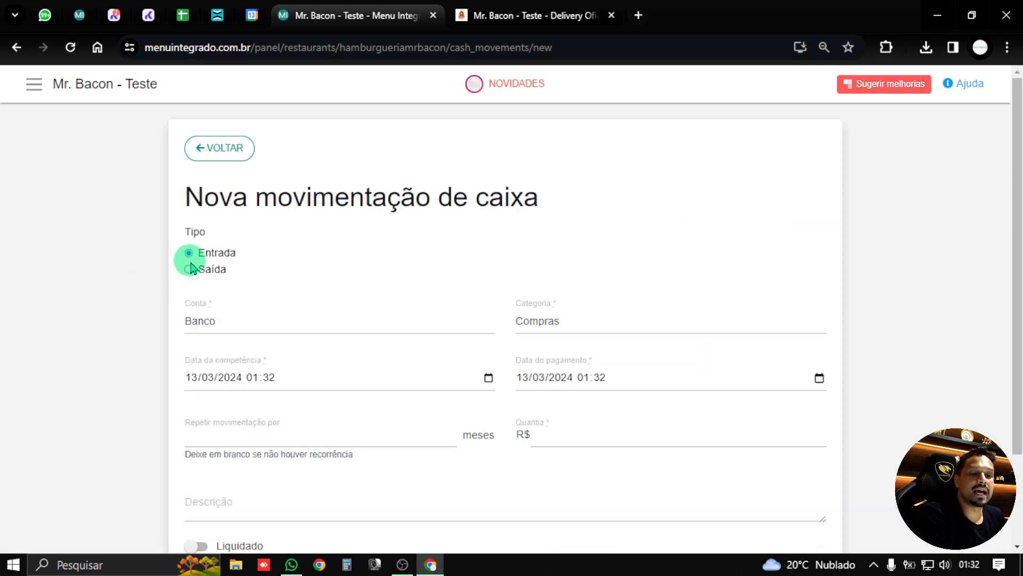
{"action": "left_click", "coordinate": [203, 273]}
{"action": "left_click", "coordinate": [212, 254]}
{"action": "left_click", "coordinate": [212, 267]}
{"action": "left_click", "coordinate": [214, 254]}
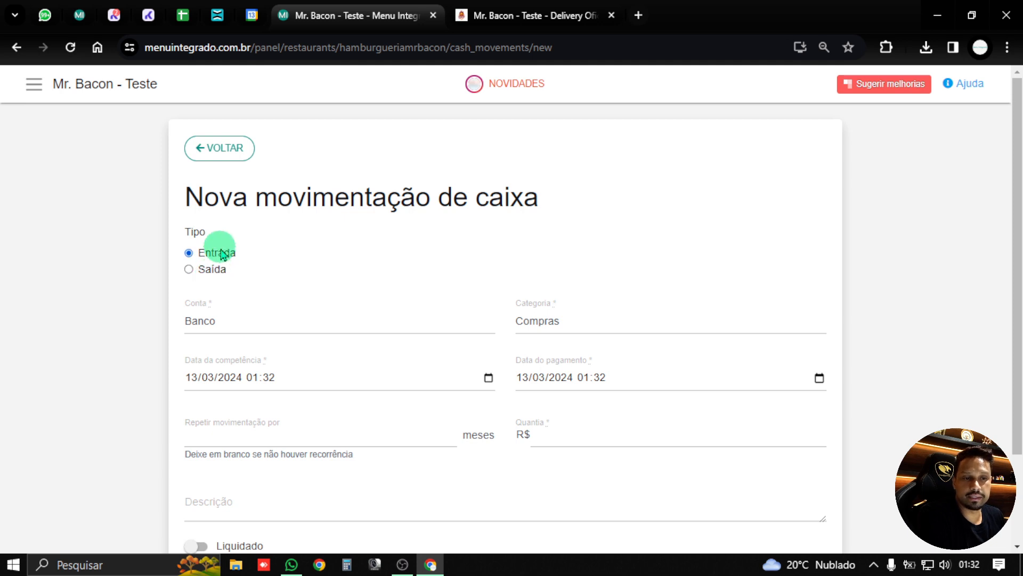
{"action": "left_click", "coordinate": [218, 269]}
{"action": "left_click", "coordinate": [229, 254]}
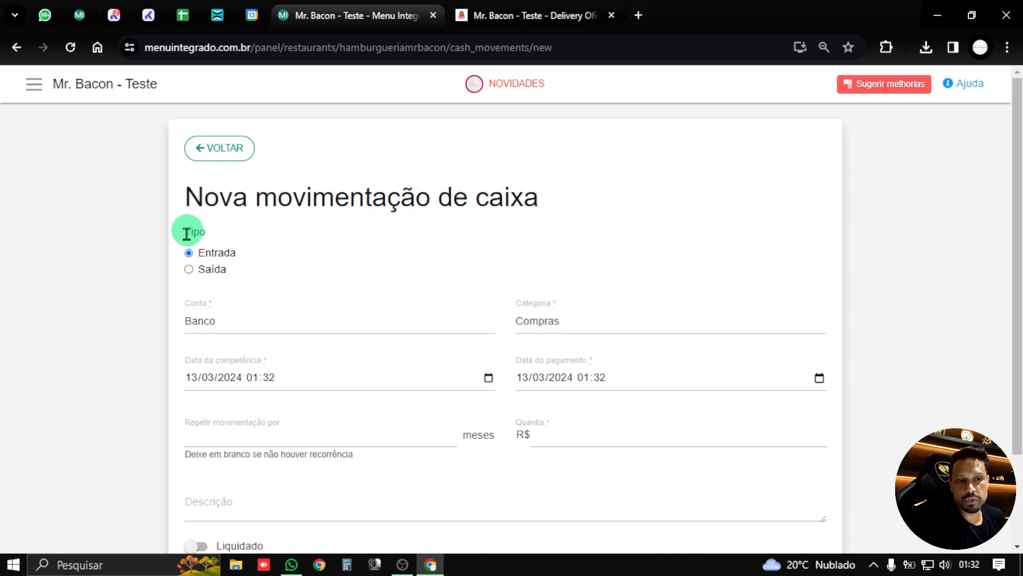
{"action": "left_click", "coordinate": [221, 272]}
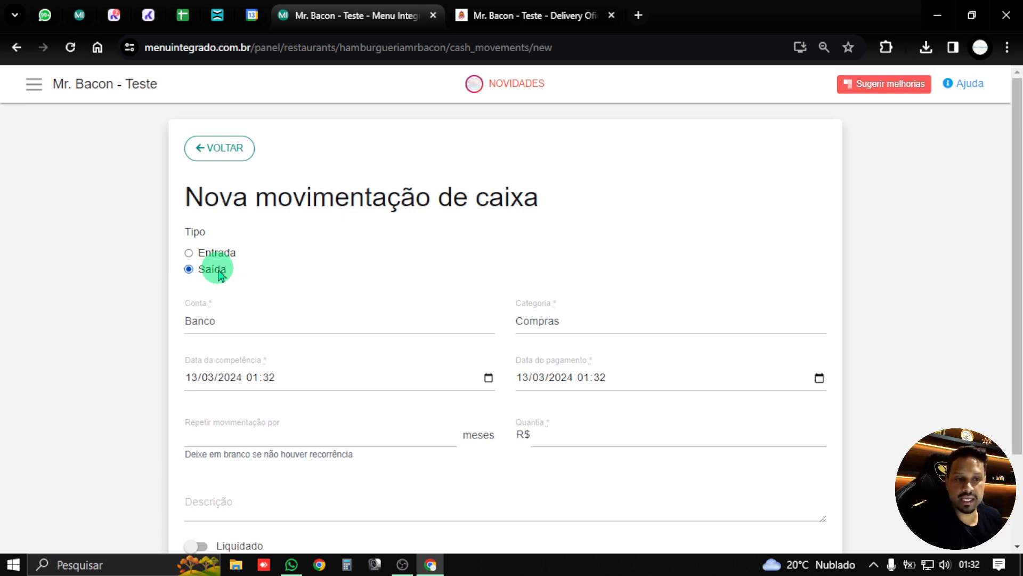
Step: Set the new movement's account to Gaveta and its category to Aluguel
{"action": "left_click", "coordinate": [236, 320]}
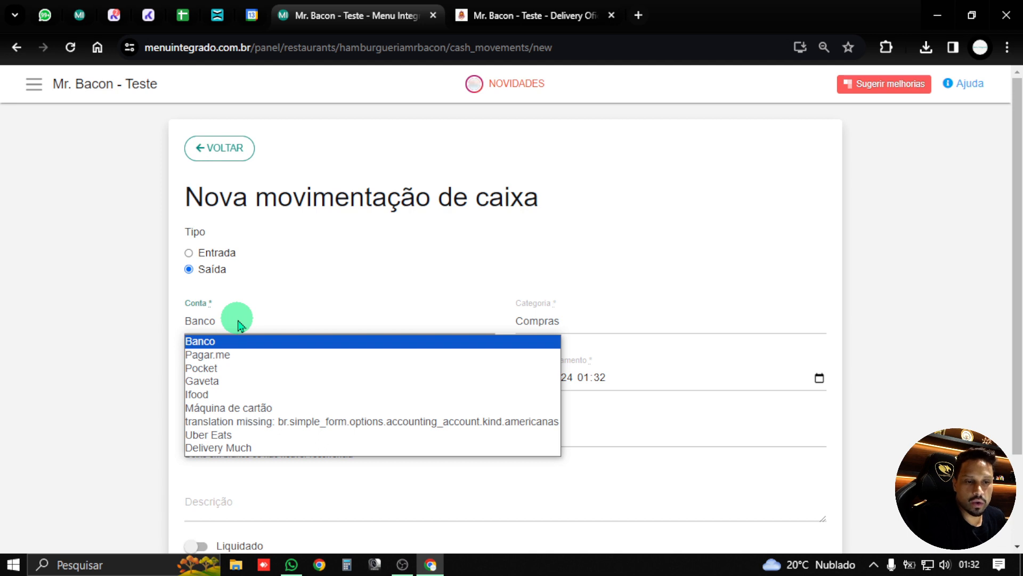
{"action": "left_click", "coordinate": [228, 380]}
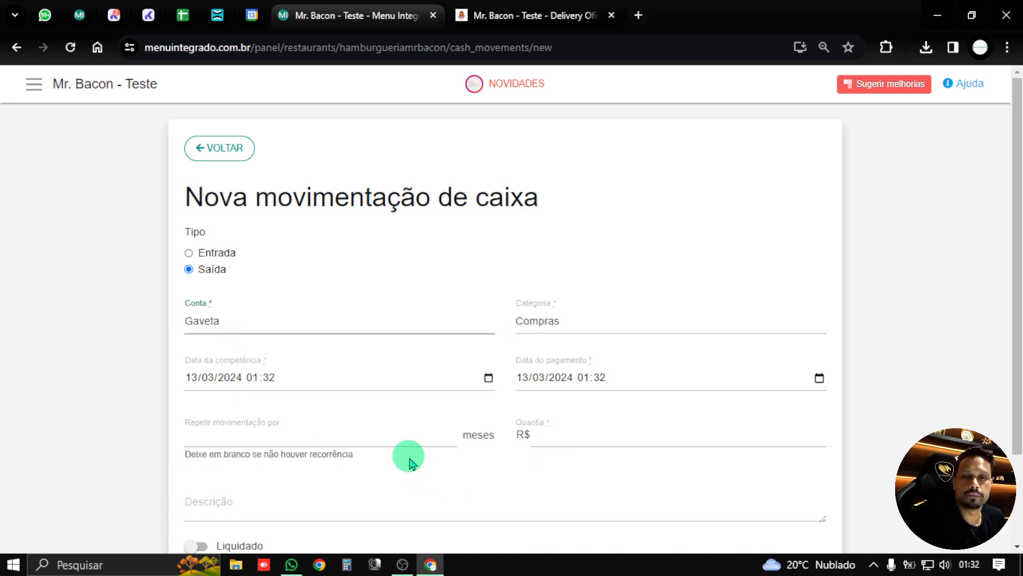
{"action": "left_click", "coordinate": [579, 326]}
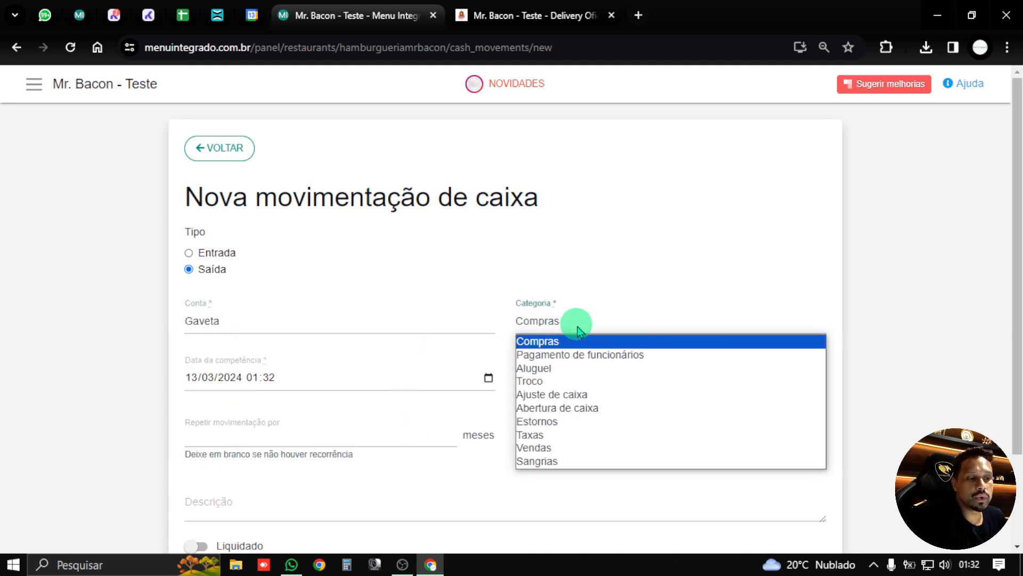
{"action": "left_click", "coordinate": [576, 369]}
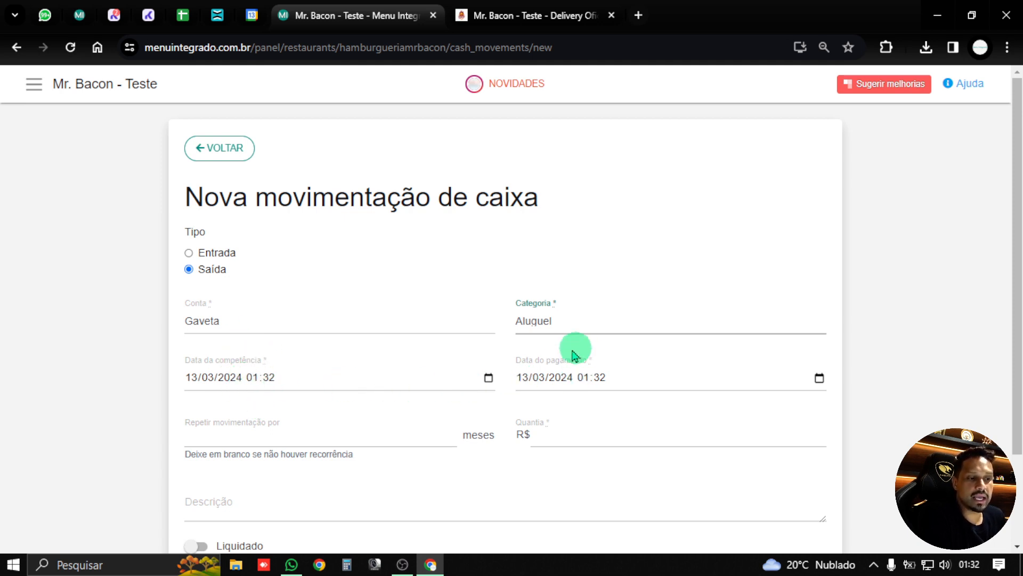
Step: Set the new movement's payment date to 20/03/2024
{"action": "left_click", "coordinate": [818, 379]}
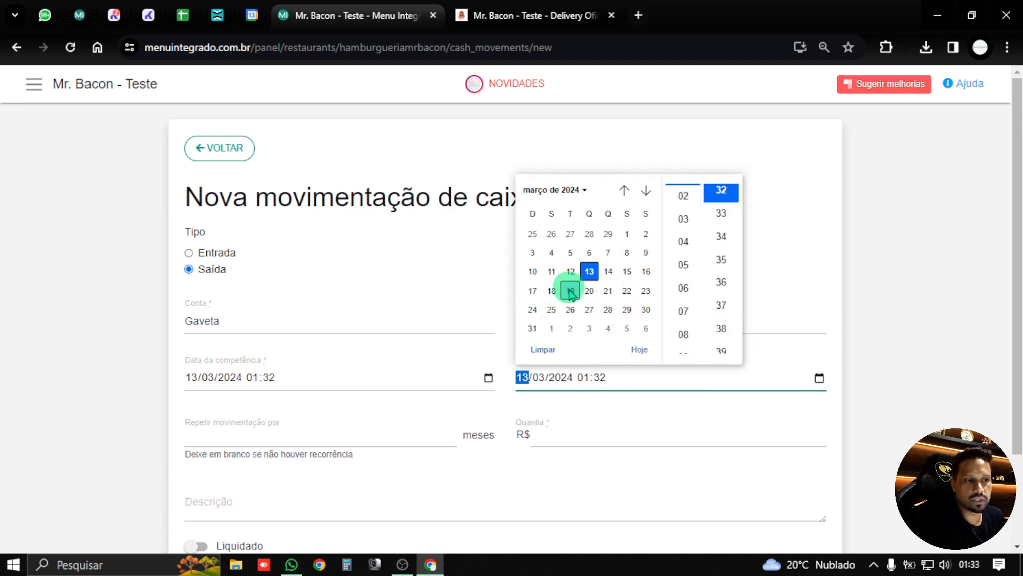
{"action": "left_click", "coordinate": [589, 291]}
{"action": "left_click", "coordinate": [619, 498]}
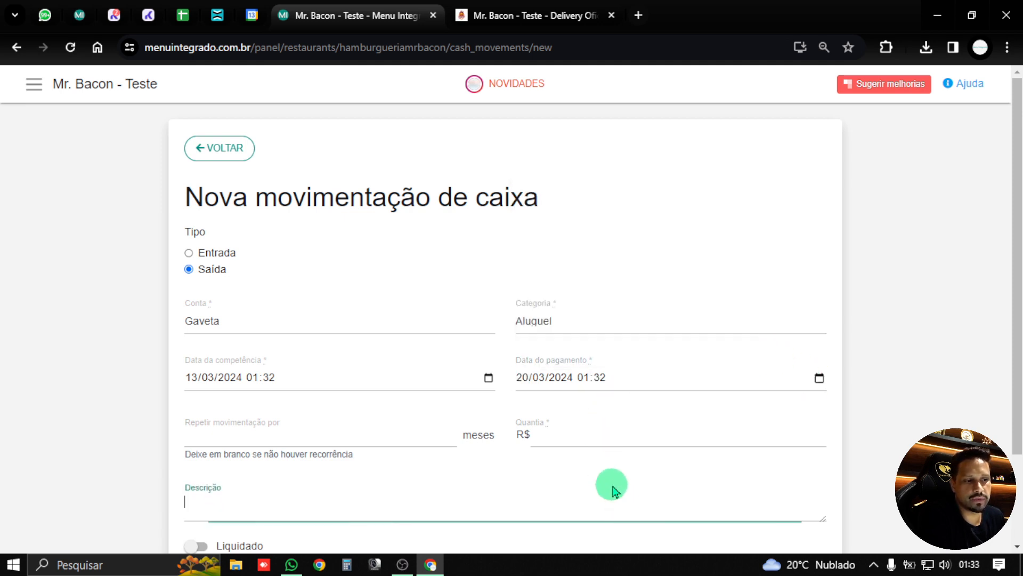
Step: Set the movement to repeat for 12 months and its amount to R$ 5000
{"action": "left_click", "coordinate": [251, 434]}
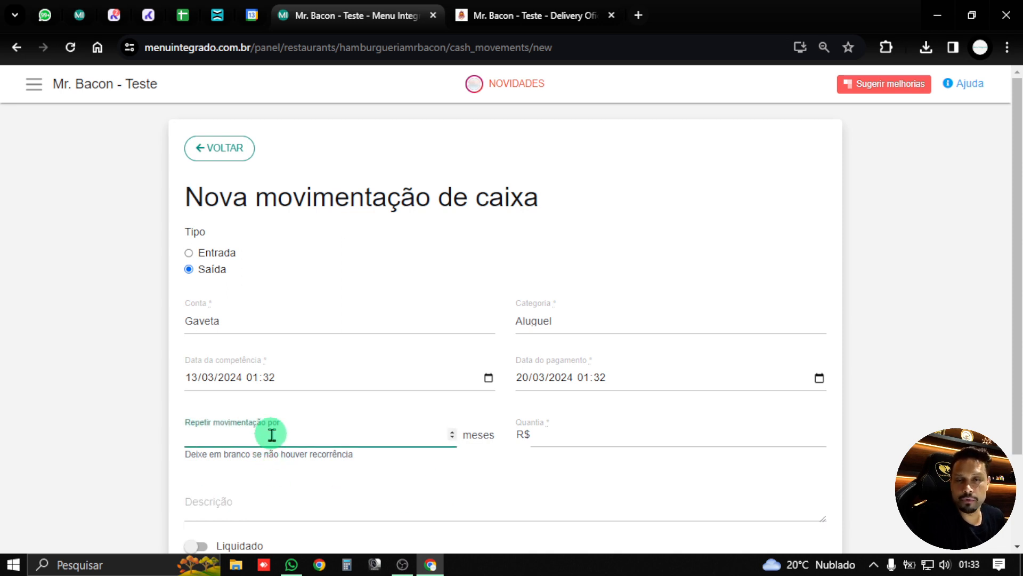
{"action": "type", "text": "12"}
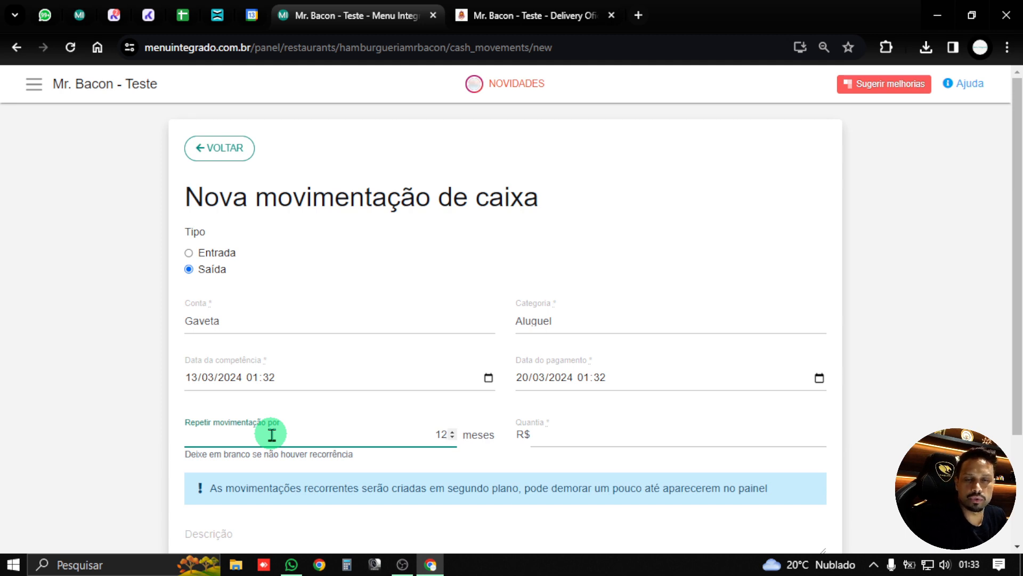
{"action": "key", "text": "BackSpace"}
{"action": "key", "text": "BackSpace"}
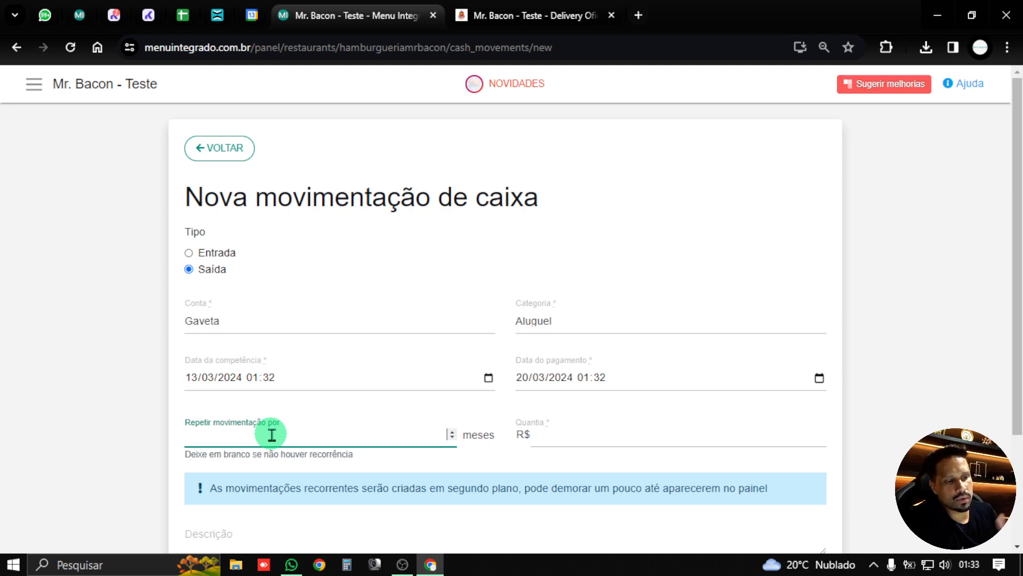
{"action": "type", "text": "12"}
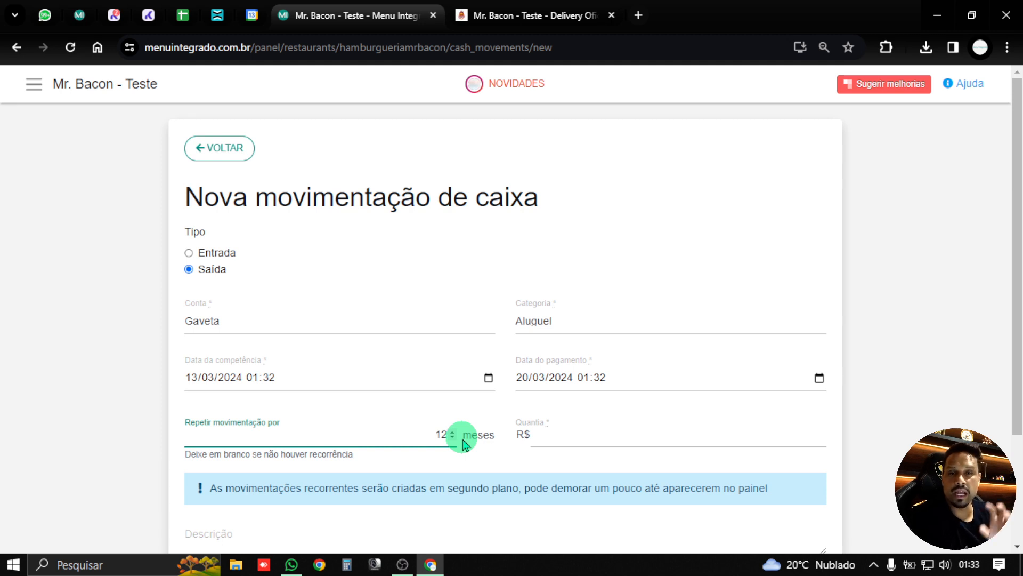
{"action": "left_click", "coordinate": [581, 442]}
{"action": "type", "text": "5000"}
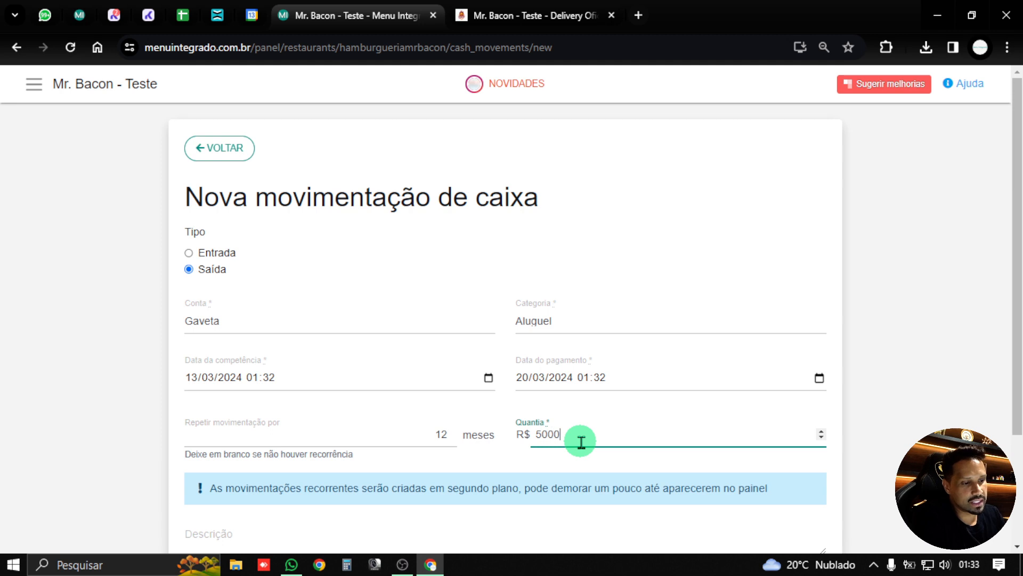
Step: Create the cash movement with an empty description and Liquidado switched off
{"action": "scroll", "coordinate": [373, 373], "scroll_direction": "down", "scroll_amount": 3}
{"action": "left_click", "coordinate": [296, 399]}
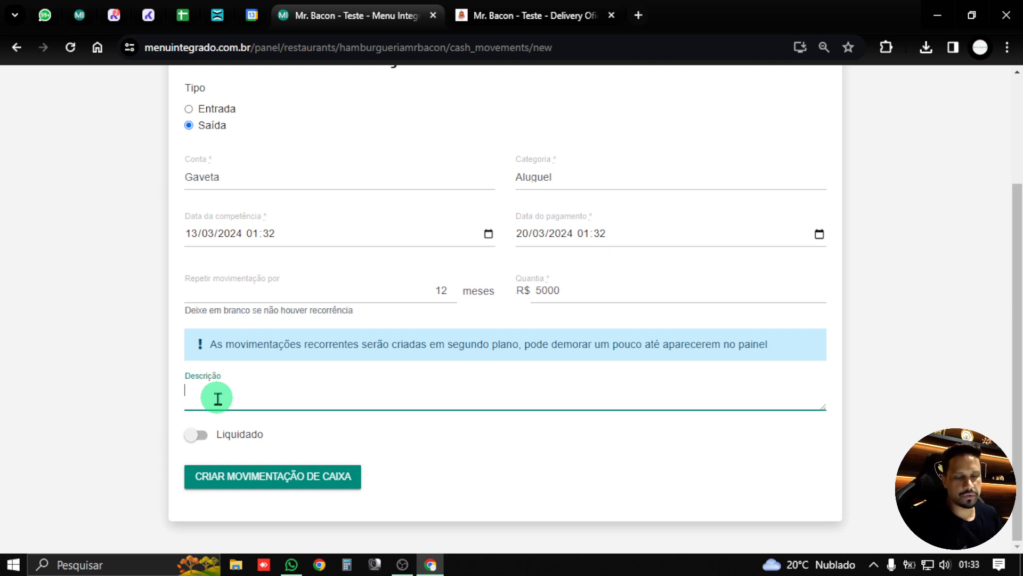
{"action": "left_click", "coordinate": [204, 437]}
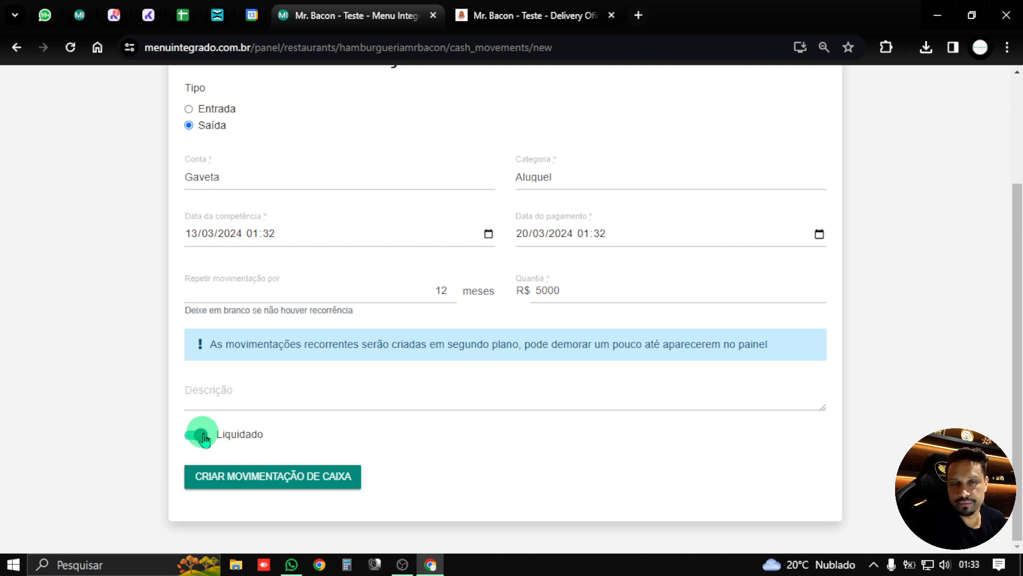
{"action": "left_click", "coordinate": [202, 435]}
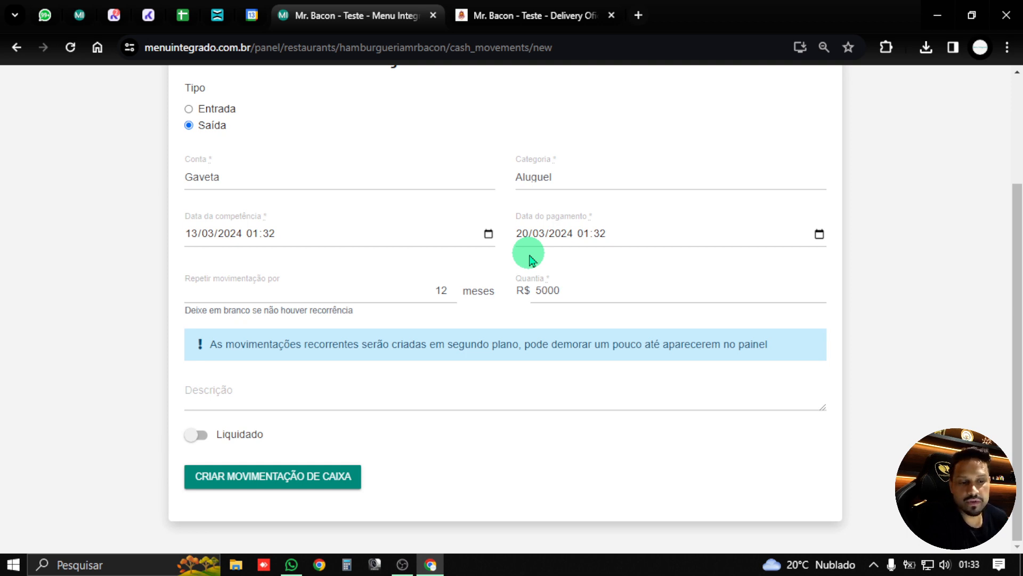
{"action": "left_click", "coordinate": [247, 477]}
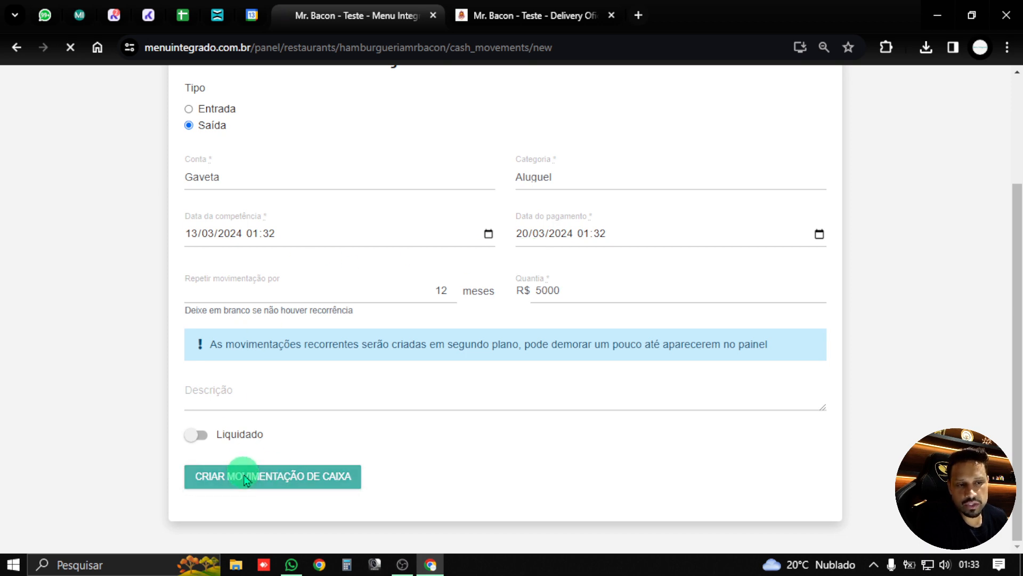
{"action": "left_click", "coordinate": [210, 391]}
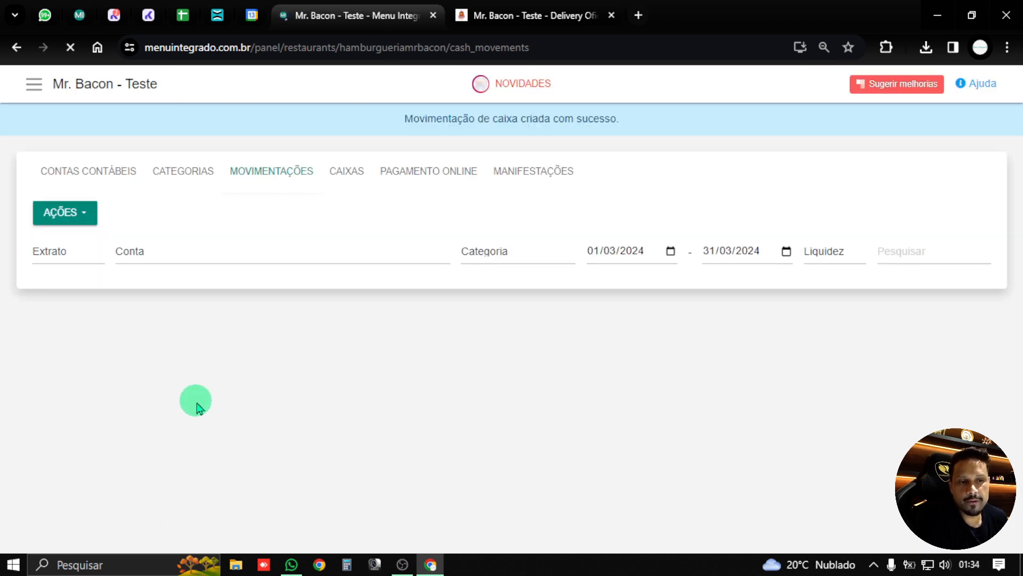
Step: Filter the movements list to 20/03/2024 as both start and end date and settle the Aluguel entry with Liquidar
{"action": "scroll", "coordinate": [597, 422], "scroll_direction": "down", "scroll_amount": 1}
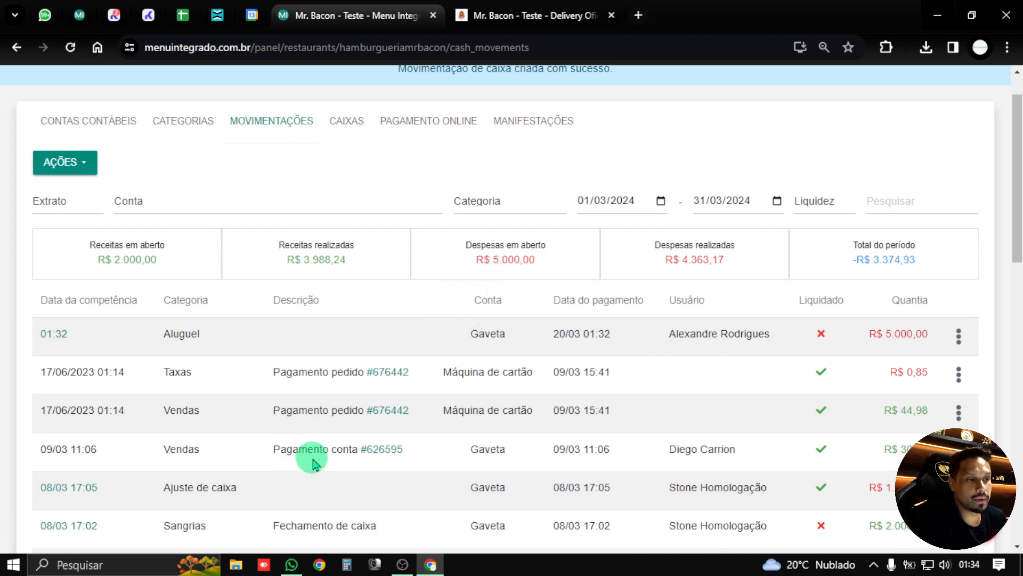
{"action": "left_click", "coordinate": [660, 200]}
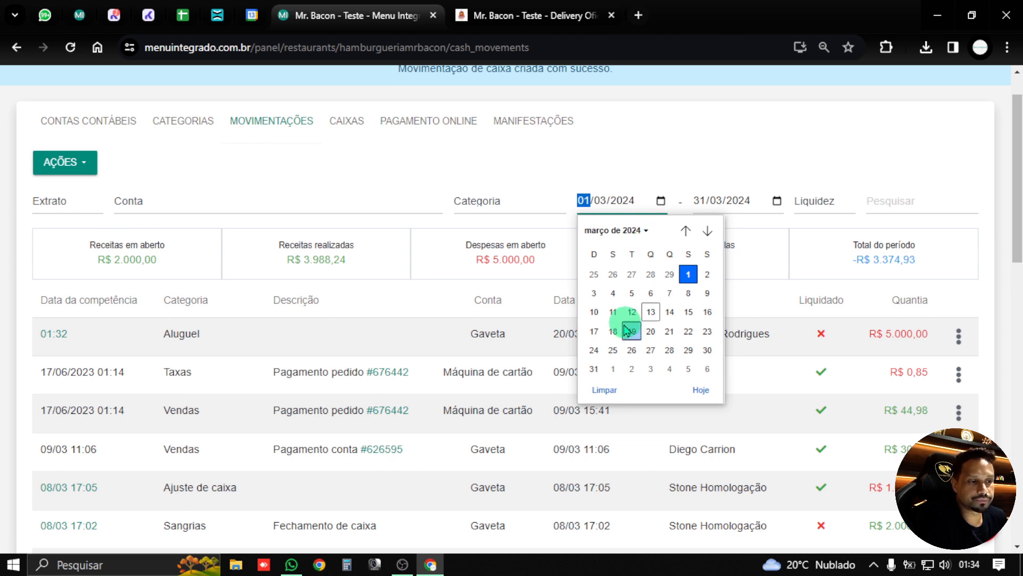
{"action": "left_click", "coordinate": [648, 333]}
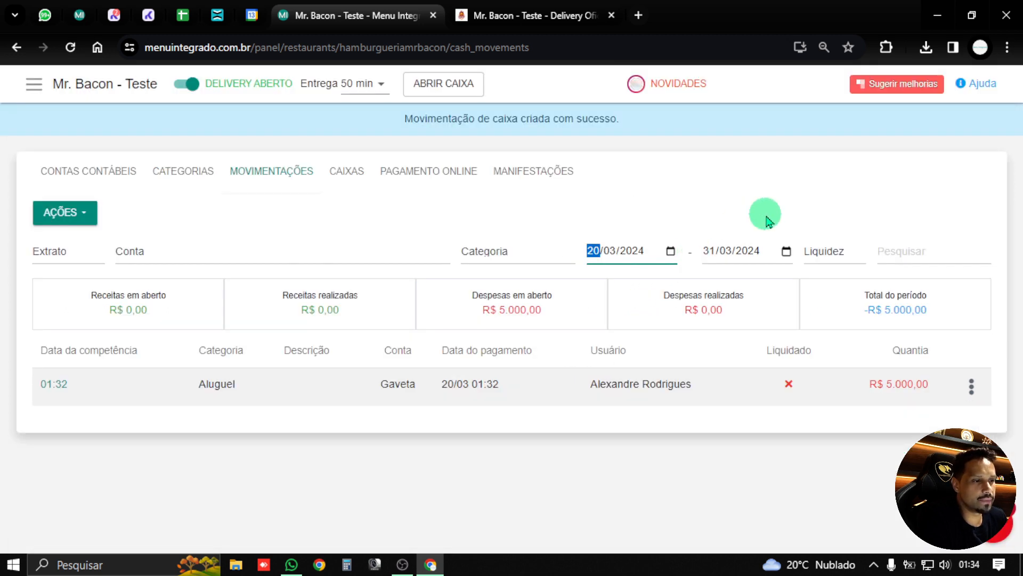
{"action": "left_click", "coordinate": [786, 250]}
{"action": "left_click", "coordinate": [777, 381]}
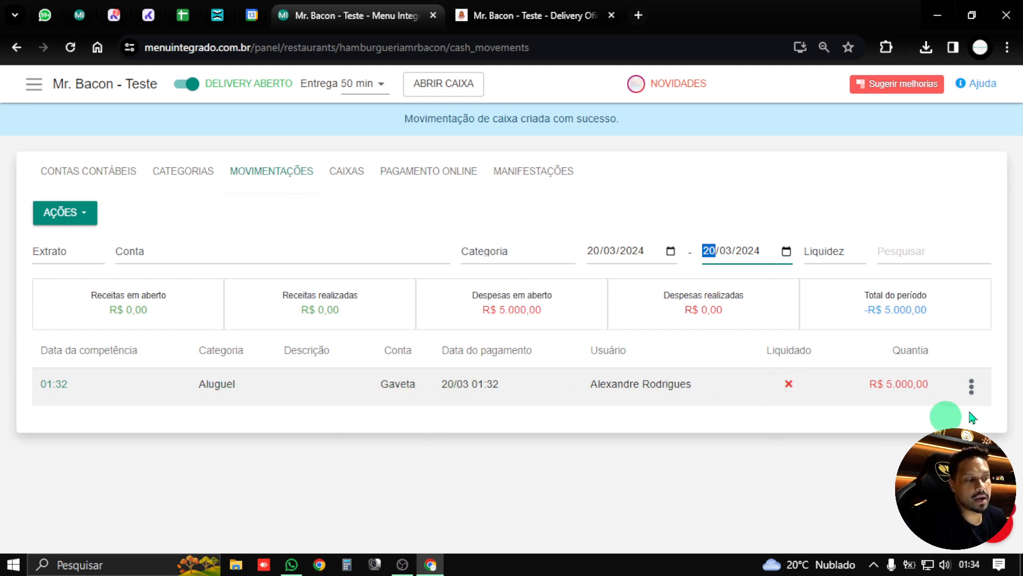
{"action": "left_click", "coordinate": [972, 385]}
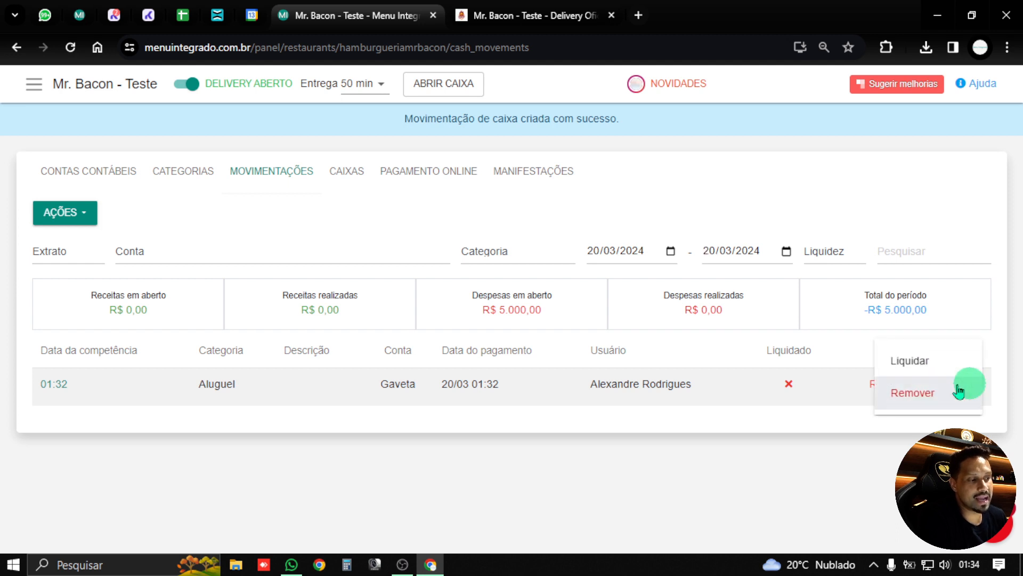
{"action": "left_click", "coordinate": [932, 361]}
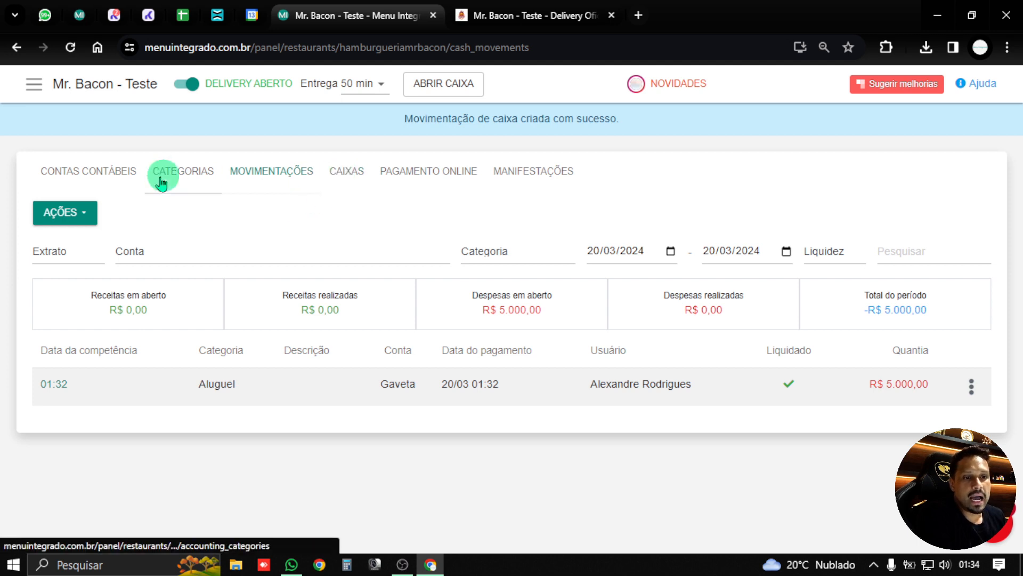
Step: Start a new cash transfer with Máquina de cartão as the source account and Banco as the destination account
{"action": "left_click", "coordinate": [94, 221]}
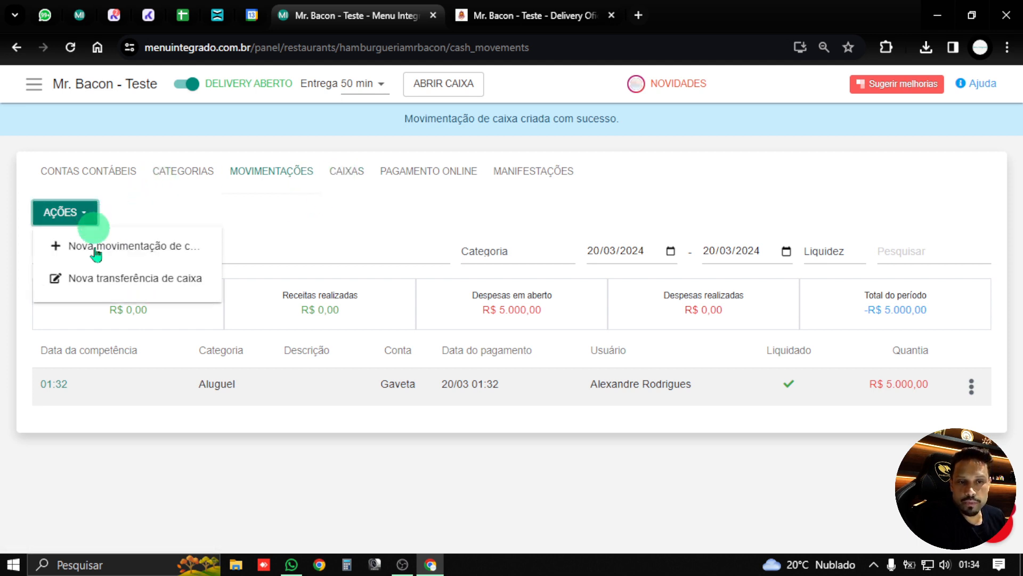
{"action": "left_click", "coordinate": [130, 283]}
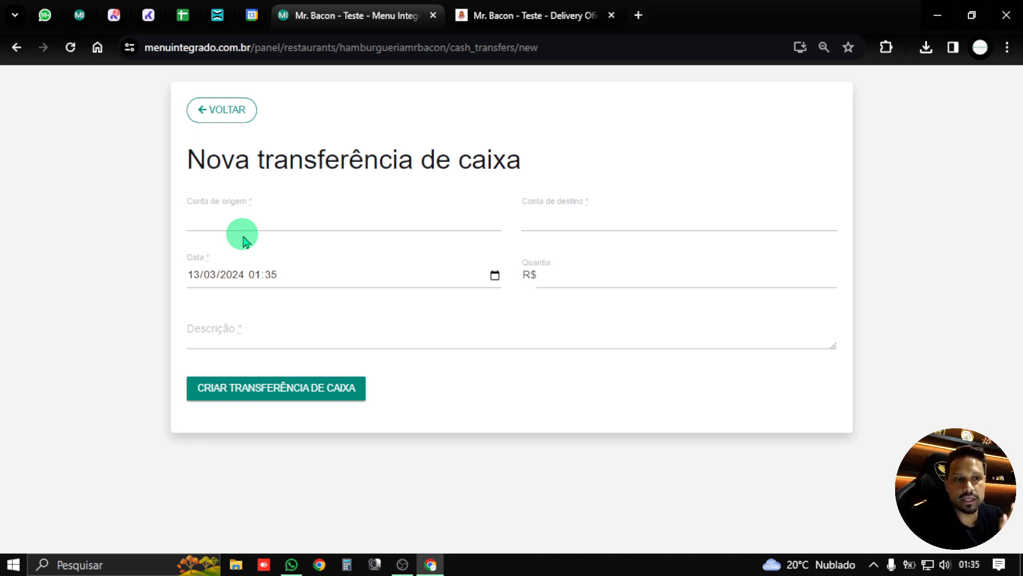
{"action": "left_click", "coordinate": [279, 232]}
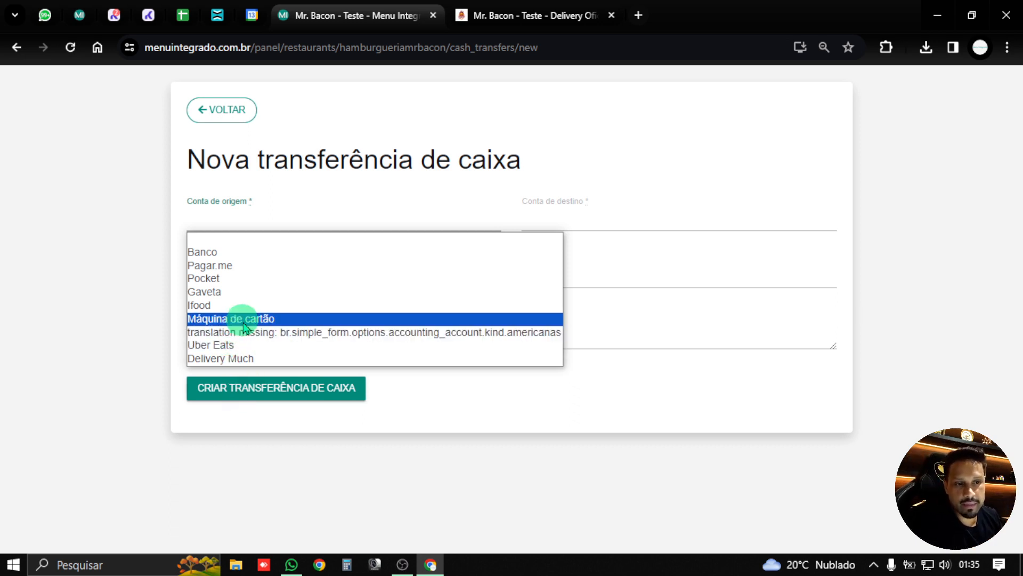
{"action": "left_click", "coordinate": [242, 319]}
{"action": "left_click", "coordinate": [579, 219]}
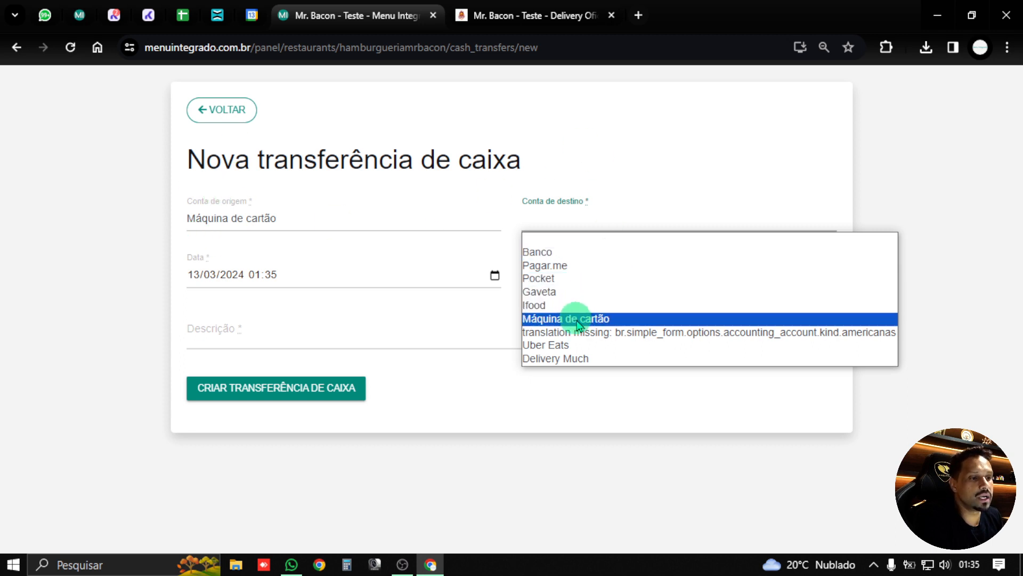
{"action": "left_click", "coordinate": [588, 263]}
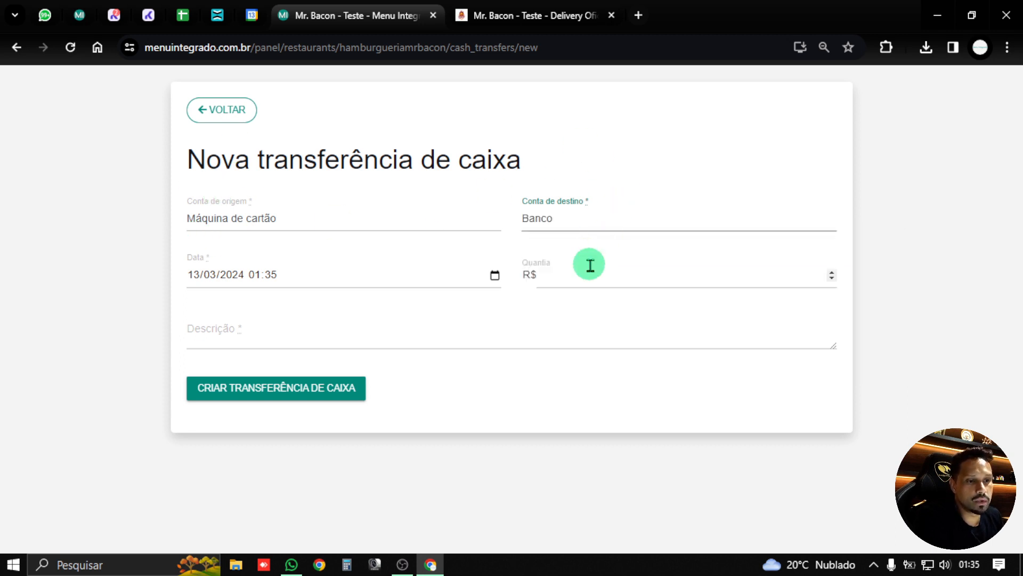
Step: Try to create the transfer with an amount of R$ 5000 and no description, and return to the movements list
{"action": "left_click", "coordinate": [606, 281]}
{"action": "type", "text": "50000"}
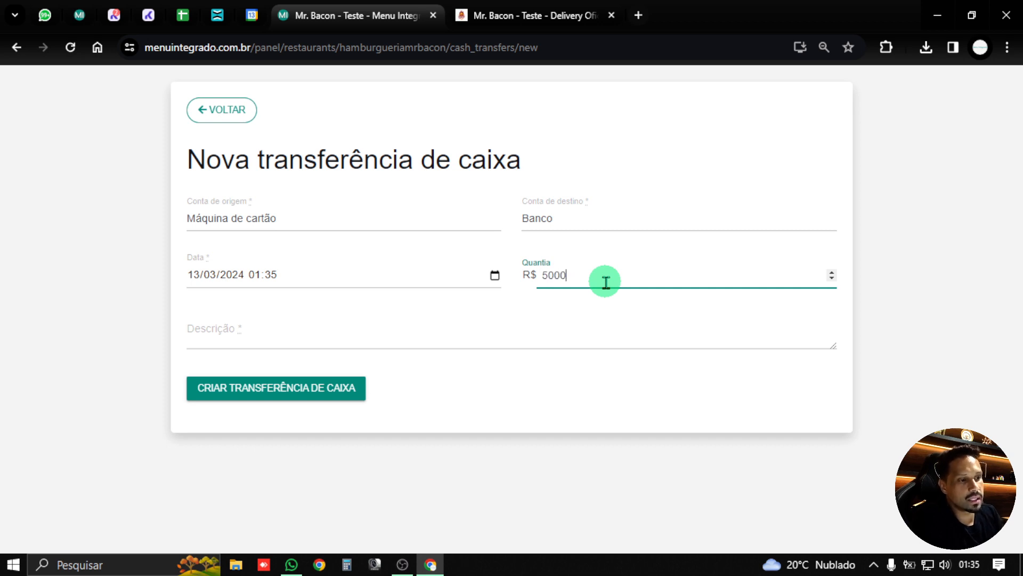
{"action": "left_click", "coordinate": [207, 336]}
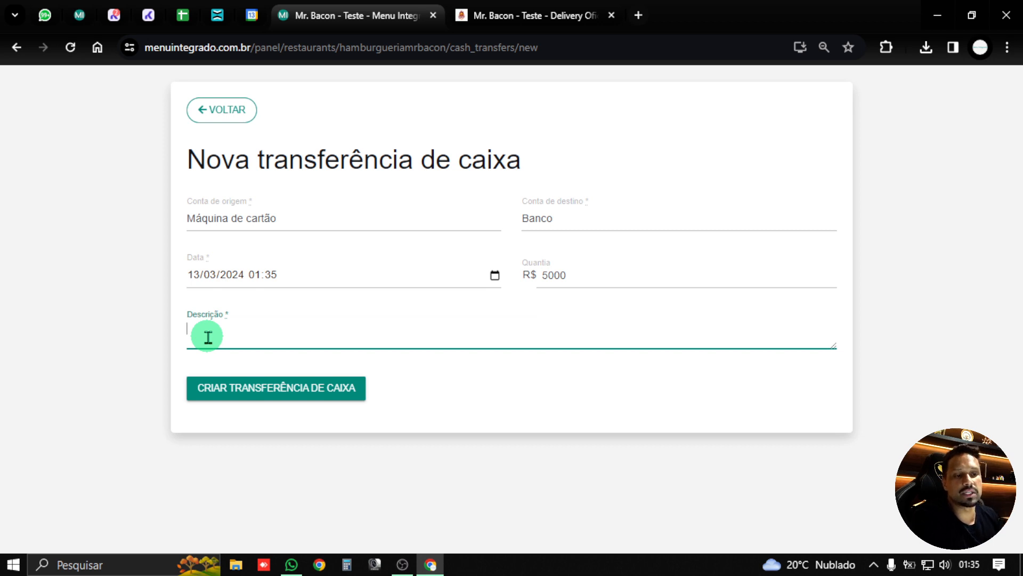
{"action": "left_click", "coordinate": [274, 391]}
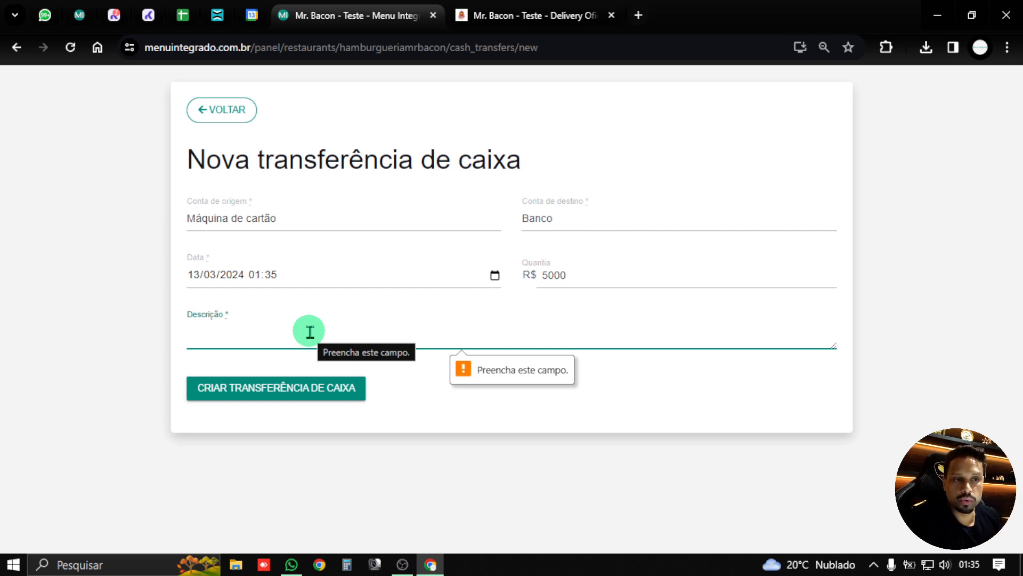
{"action": "left_click", "coordinate": [213, 109]}
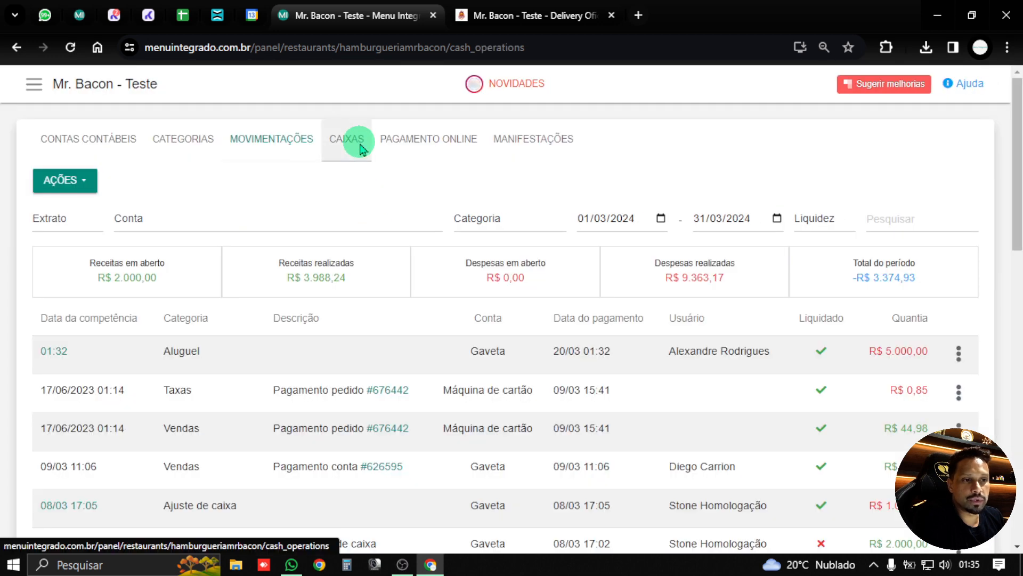
Step: Review the Caixas opening and closing records and the Pagamento online receivers, including the Banco Santander receiver's details and latest movements
{"action": "left_click", "coordinate": [349, 139]}
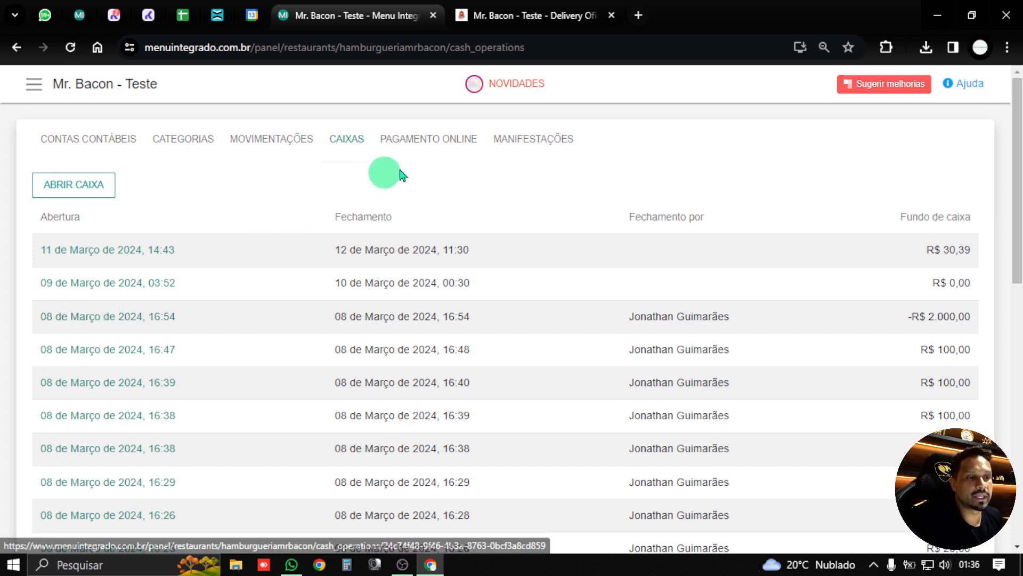
{"action": "left_click", "coordinate": [433, 148]}
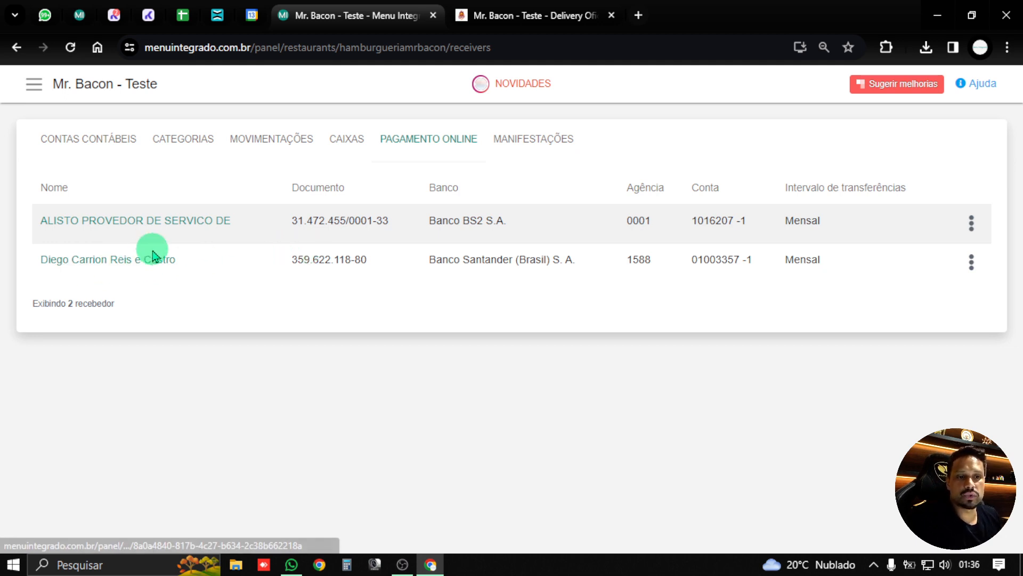
{"action": "left_click", "coordinate": [111, 261]}
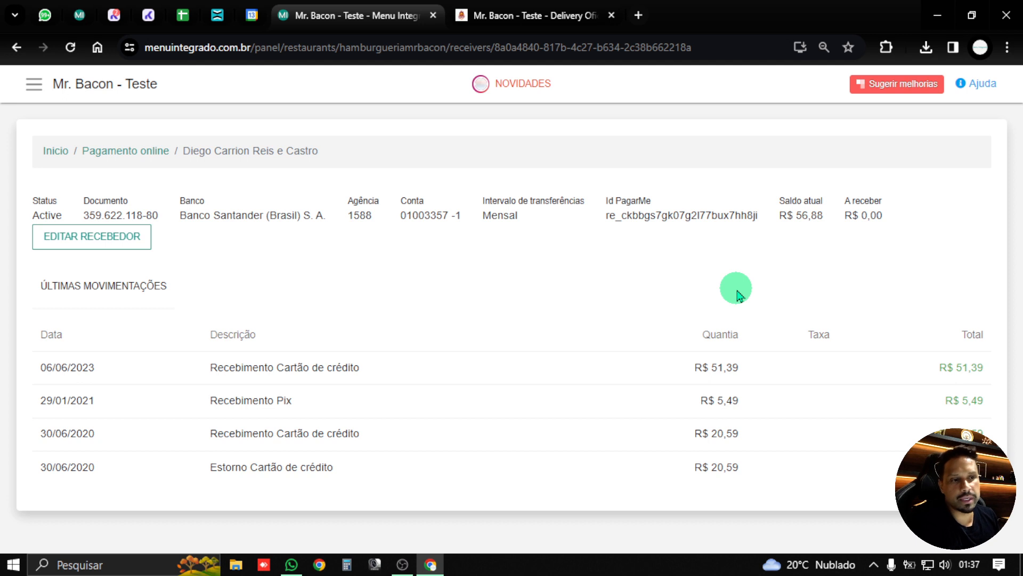
{"action": "left_click", "coordinate": [18, 50]}
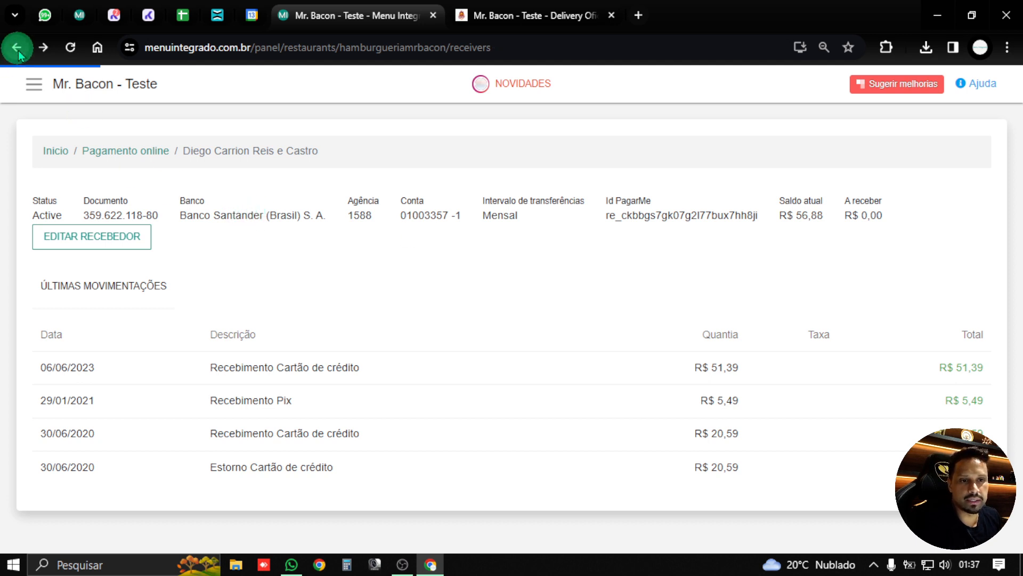
Step: Open the 18 de Abril NF-e from DISPLAY MEX COMERCIO LTDA - ME in Manifestações and open its movement import form
{"action": "left_click", "coordinate": [536, 144]}
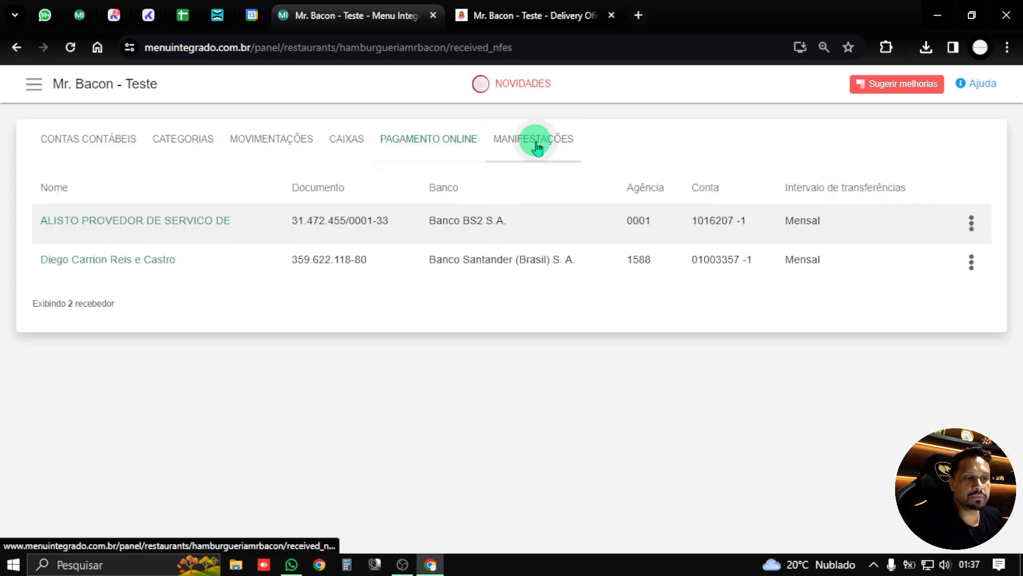
{"action": "scroll", "coordinate": [277, 253], "scroll_direction": "down", "scroll_amount": 10}
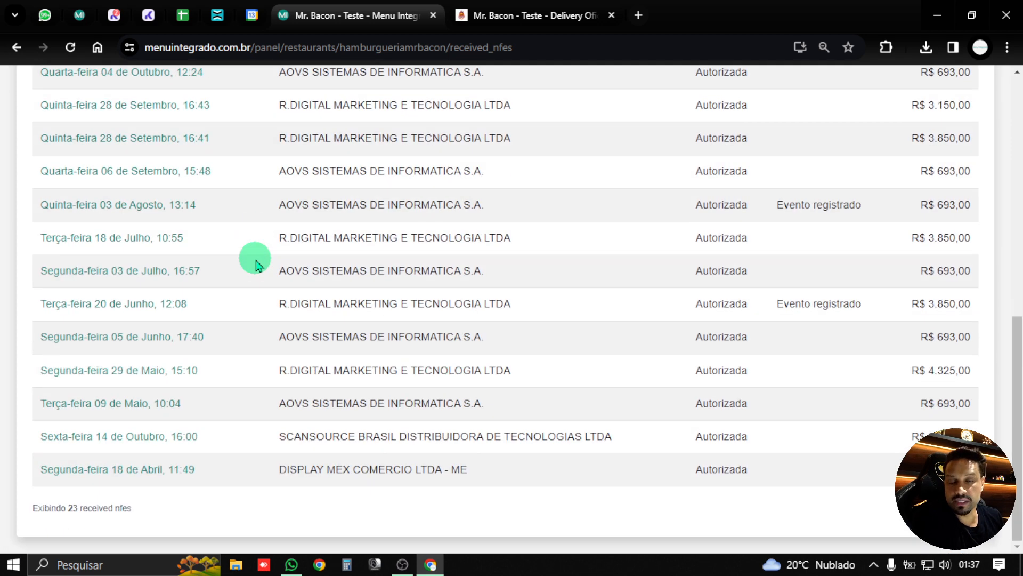
{"action": "left_click", "coordinate": [141, 474]}
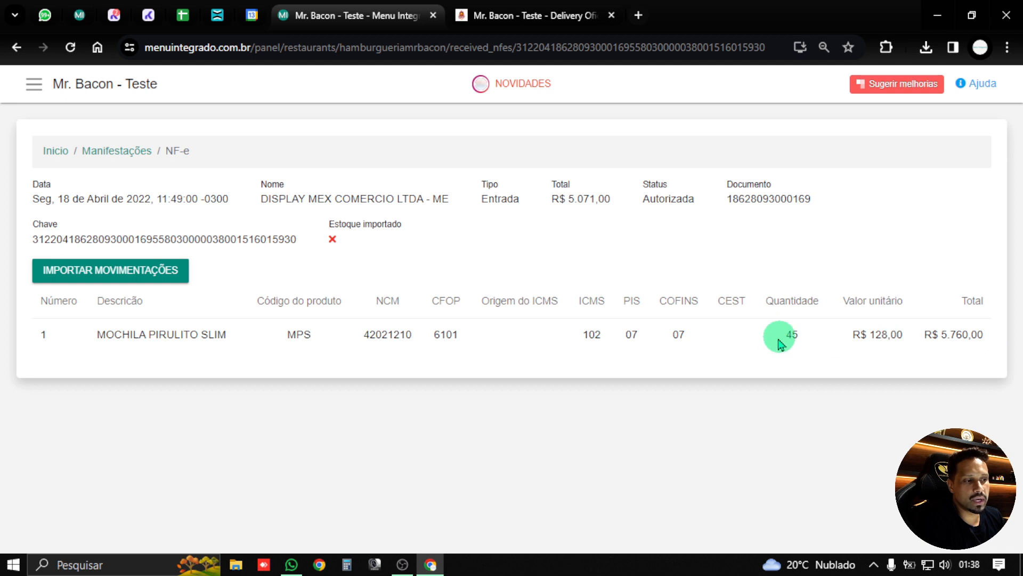
{"action": "left_click", "coordinate": [101, 277]}
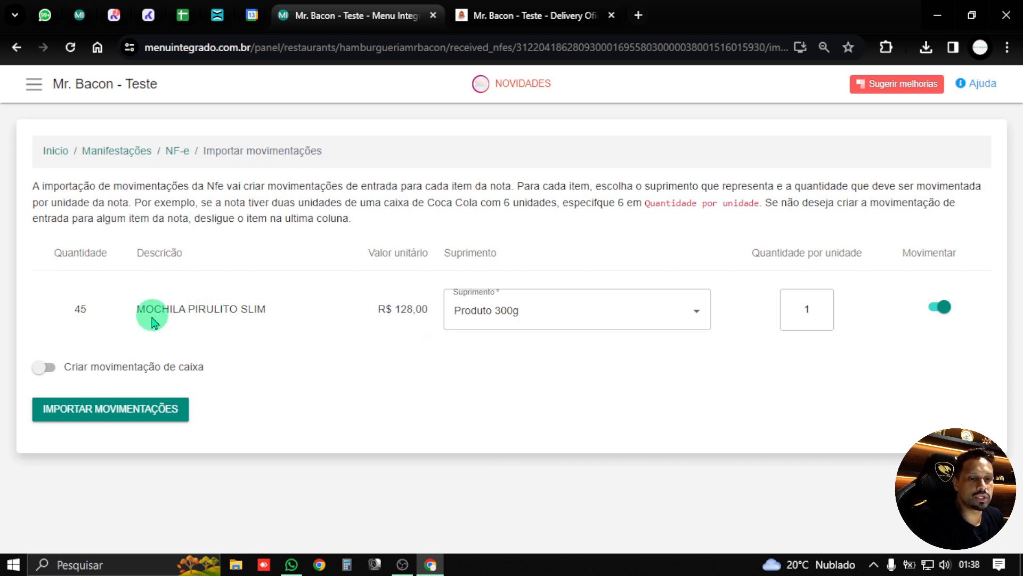
Step: Assign Produto Brotinho as the supply for the MOCHILA PIRULITO SLIM item and set its quantity per unit to 45
{"action": "left_click", "coordinate": [586, 312]}
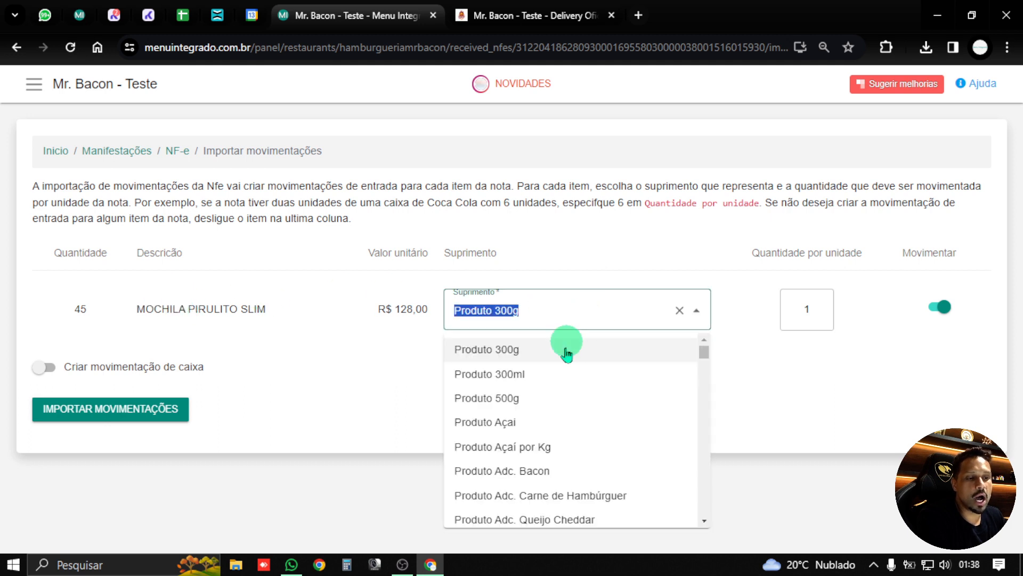
{"action": "scroll", "coordinate": [542, 458], "scroll_direction": "down", "scroll_amount": 1}
{"action": "scroll", "coordinate": [542, 458], "scroll_direction": "down", "scroll_amount": 12}
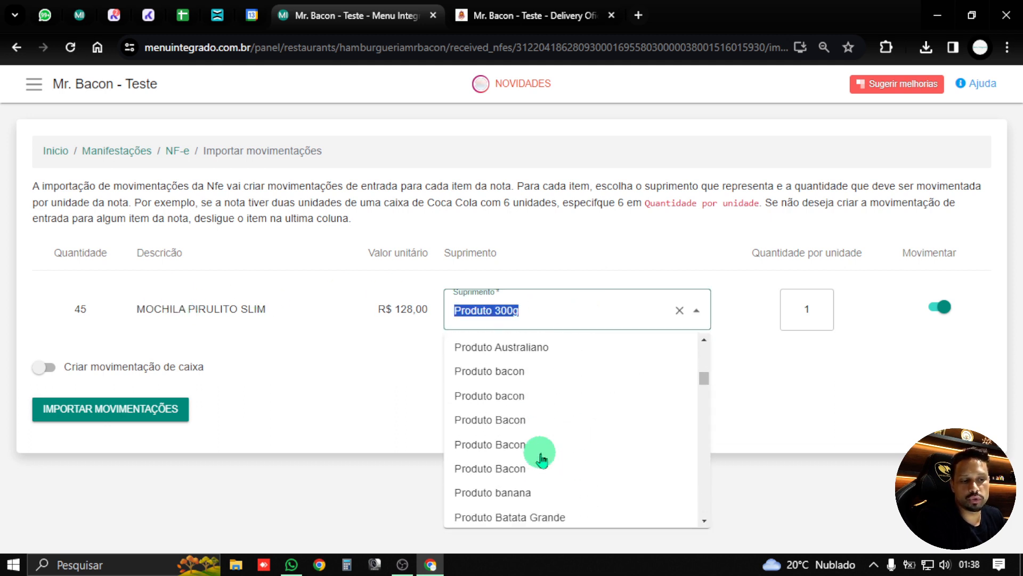
{"action": "scroll", "coordinate": [542, 458], "scroll_direction": "down", "scroll_amount": 4}
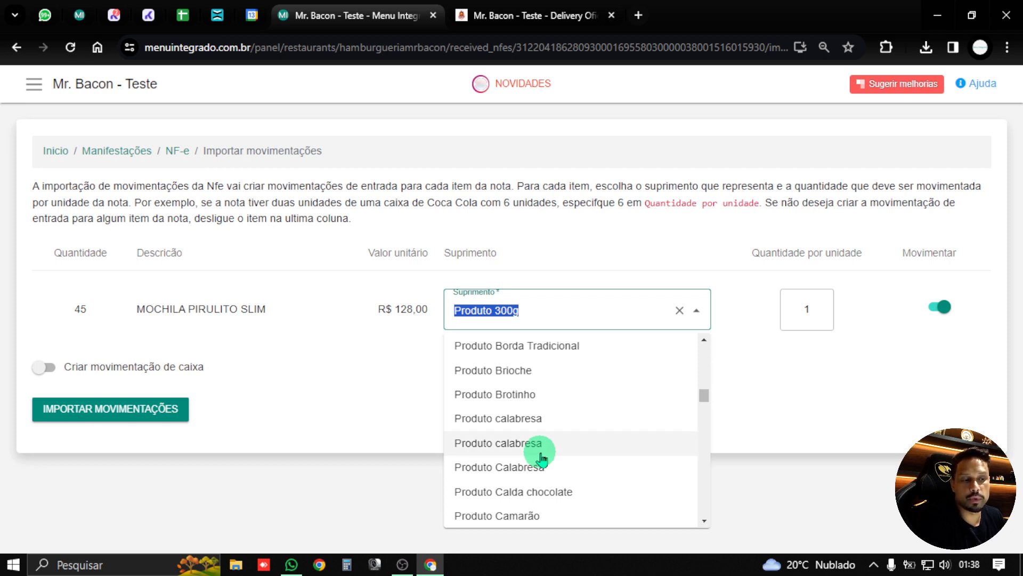
{"action": "left_click", "coordinate": [530, 394]}
{"action": "double_click", "coordinate": [808, 308]}
{"action": "type", "text": "45"}
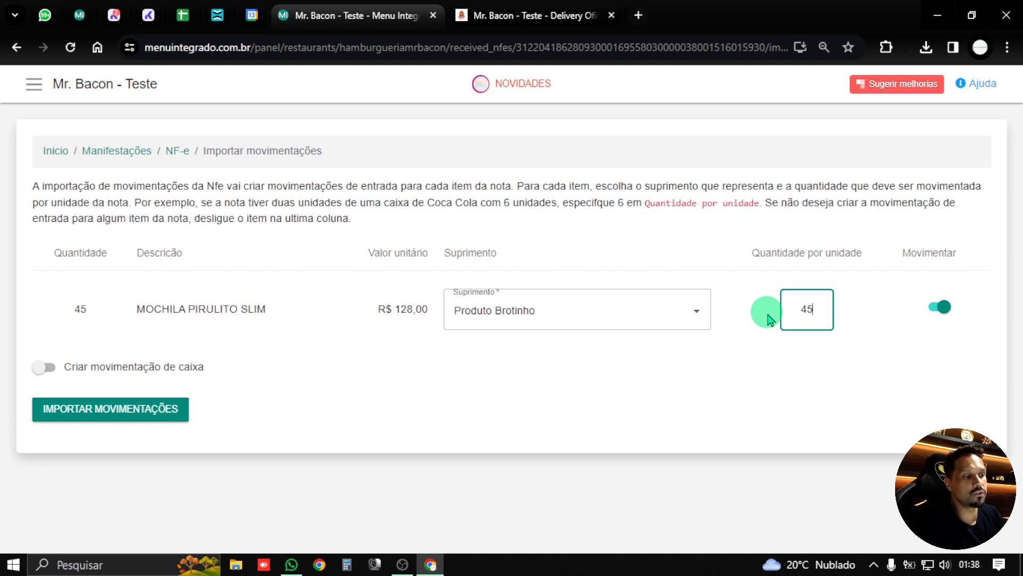
Step: Enable Criar movimentação de caixa for the invoice import, and switch its Liquidado option off and back on
{"action": "left_click", "coordinate": [88, 372]}
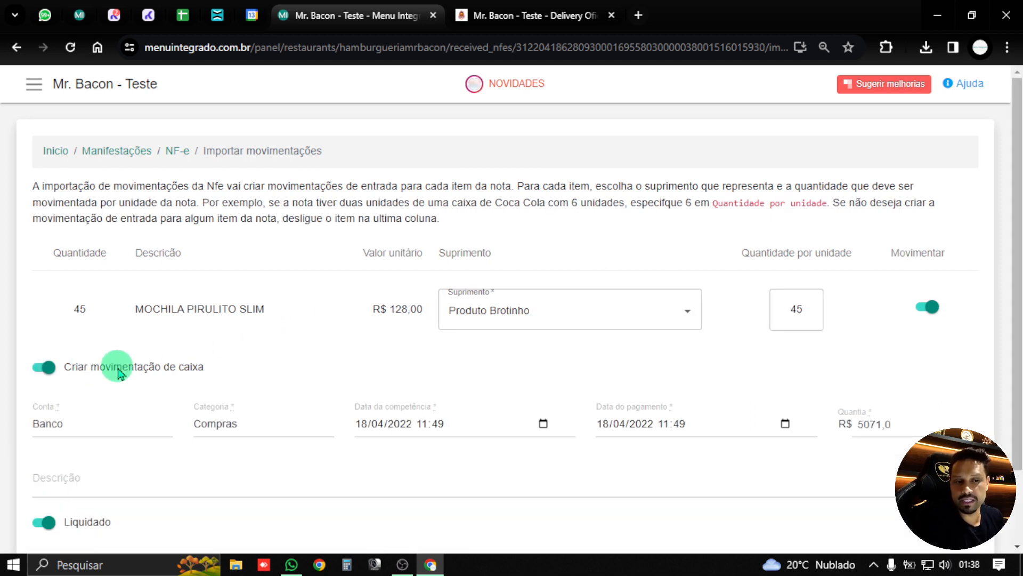
{"action": "scroll", "coordinate": [118, 374], "scroll_direction": "down", "scroll_amount": 2}
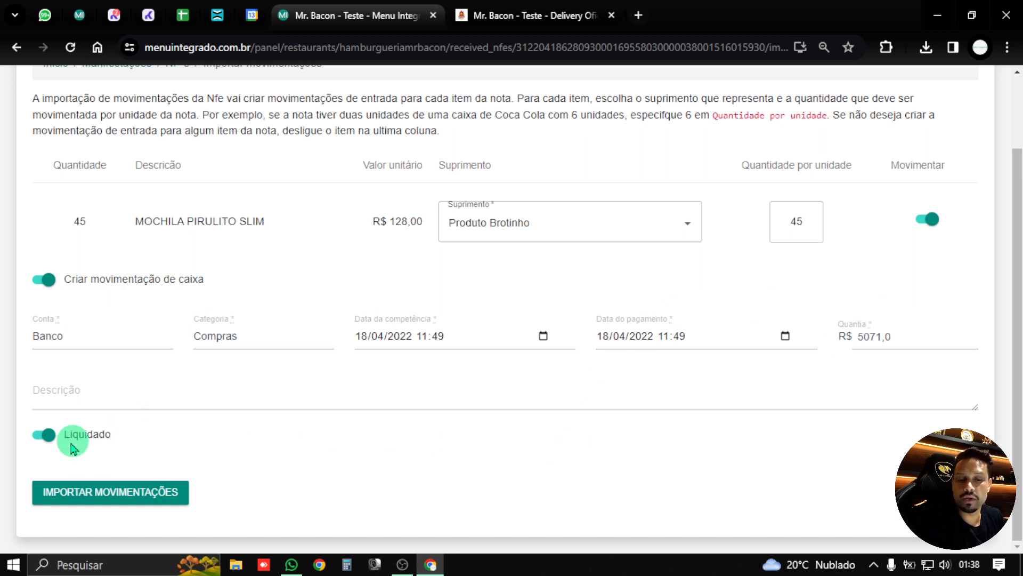
{"action": "left_click", "coordinate": [45, 436]}
{"action": "left_click", "coordinate": [76, 441]}
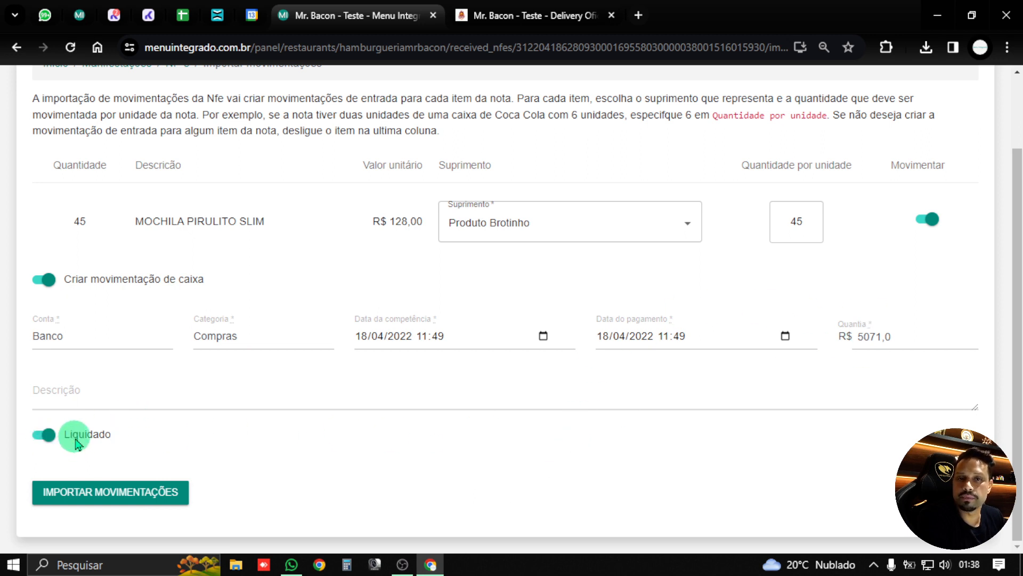
Step: Leave the import form without importing, return to the restaurant's Inicio page and open the Financeiro section
{"action": "scroll", "coordinate": [224, 373], "scroll_direction": "up", "scroll_amount": 2}
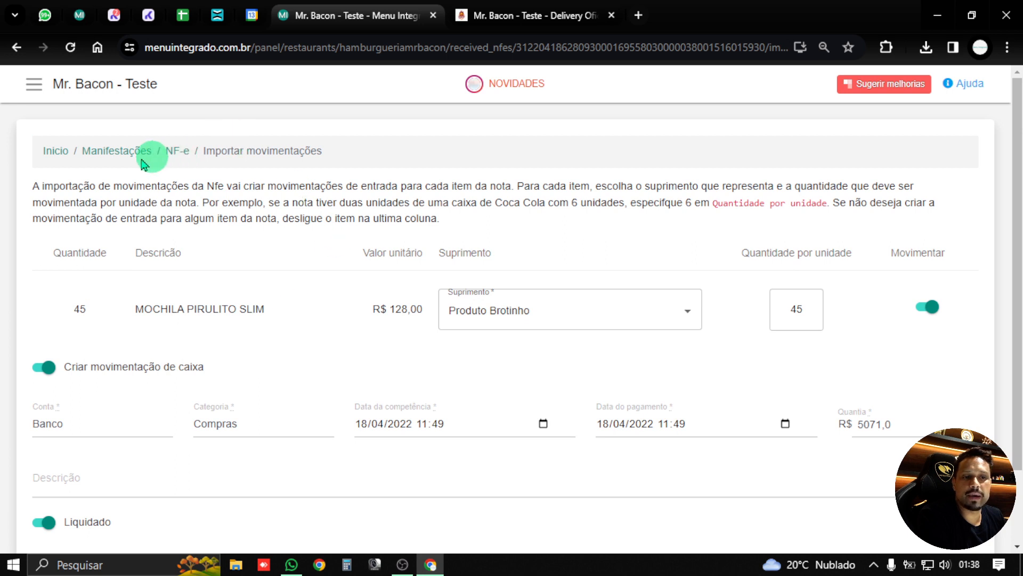
{"action": "left_click", "coordinate": [60, 150]}
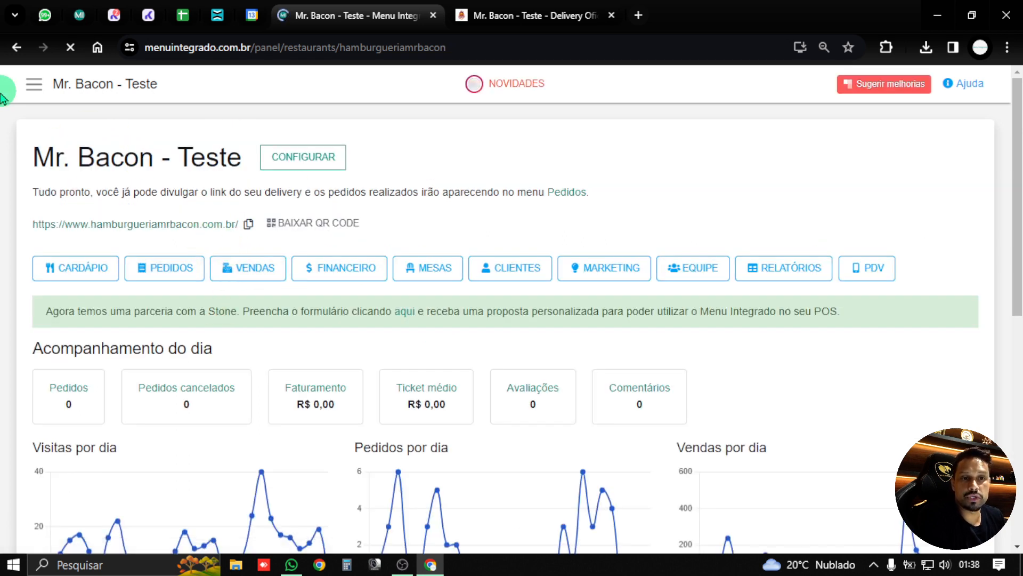
{"action": "left_click", "coordinate": [320, 267]}
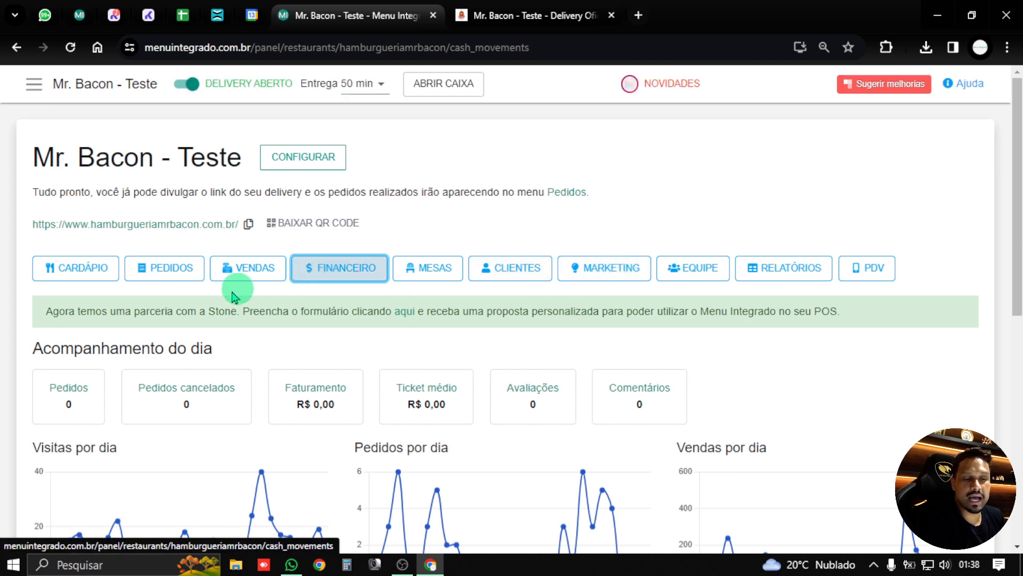